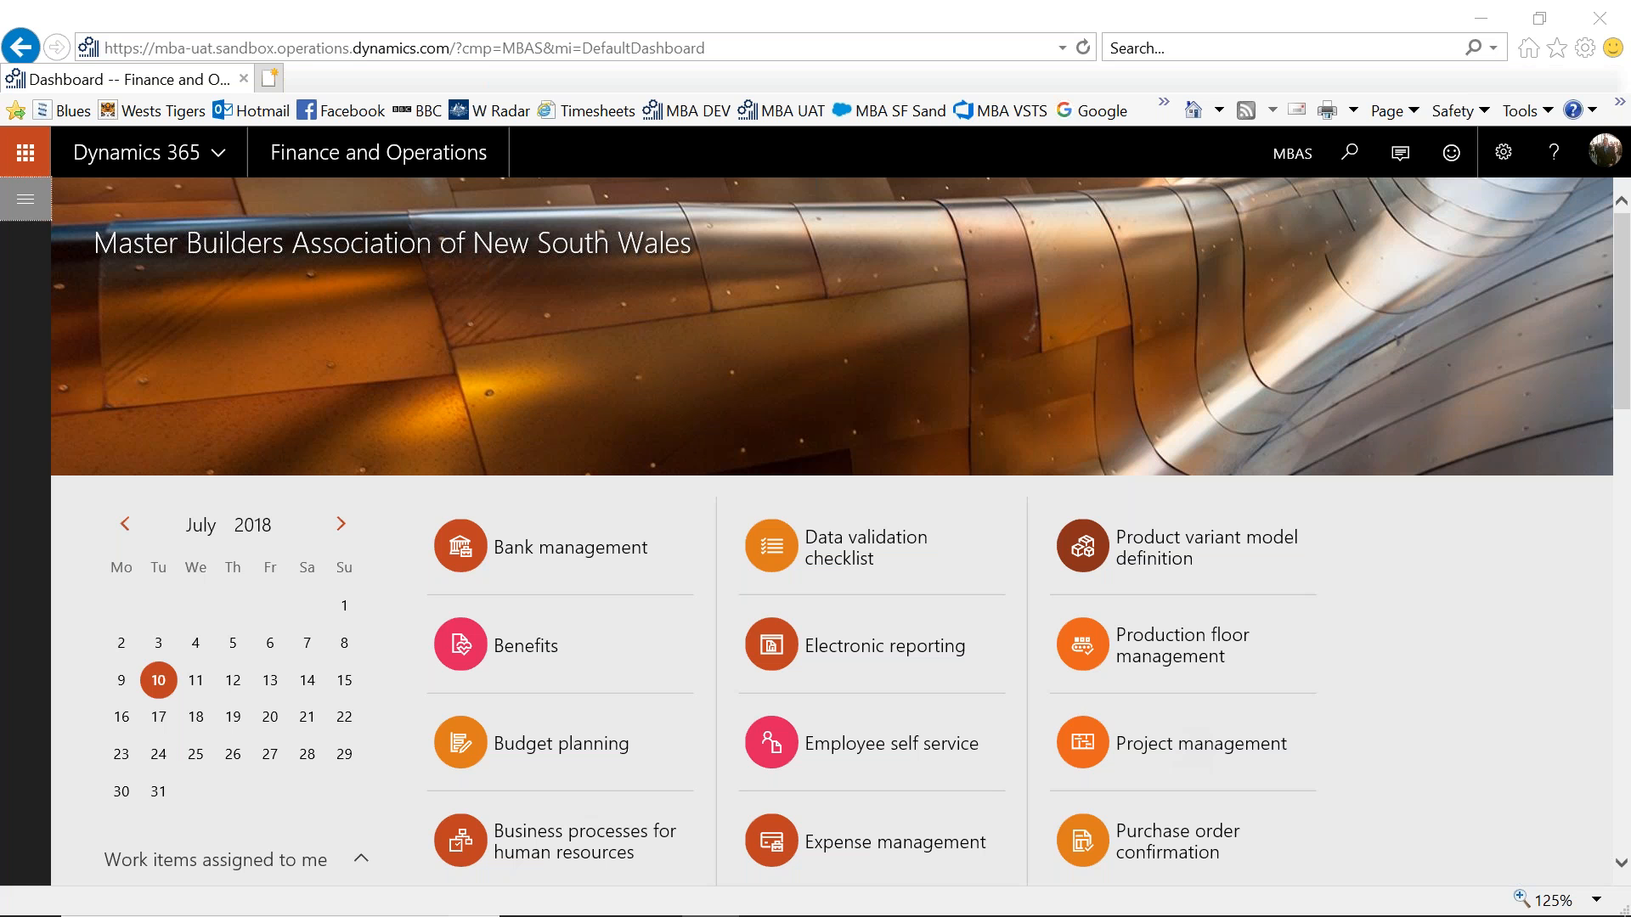
- Open the Released products list in the Product information management module and start a new released product
left_click(26, 202)
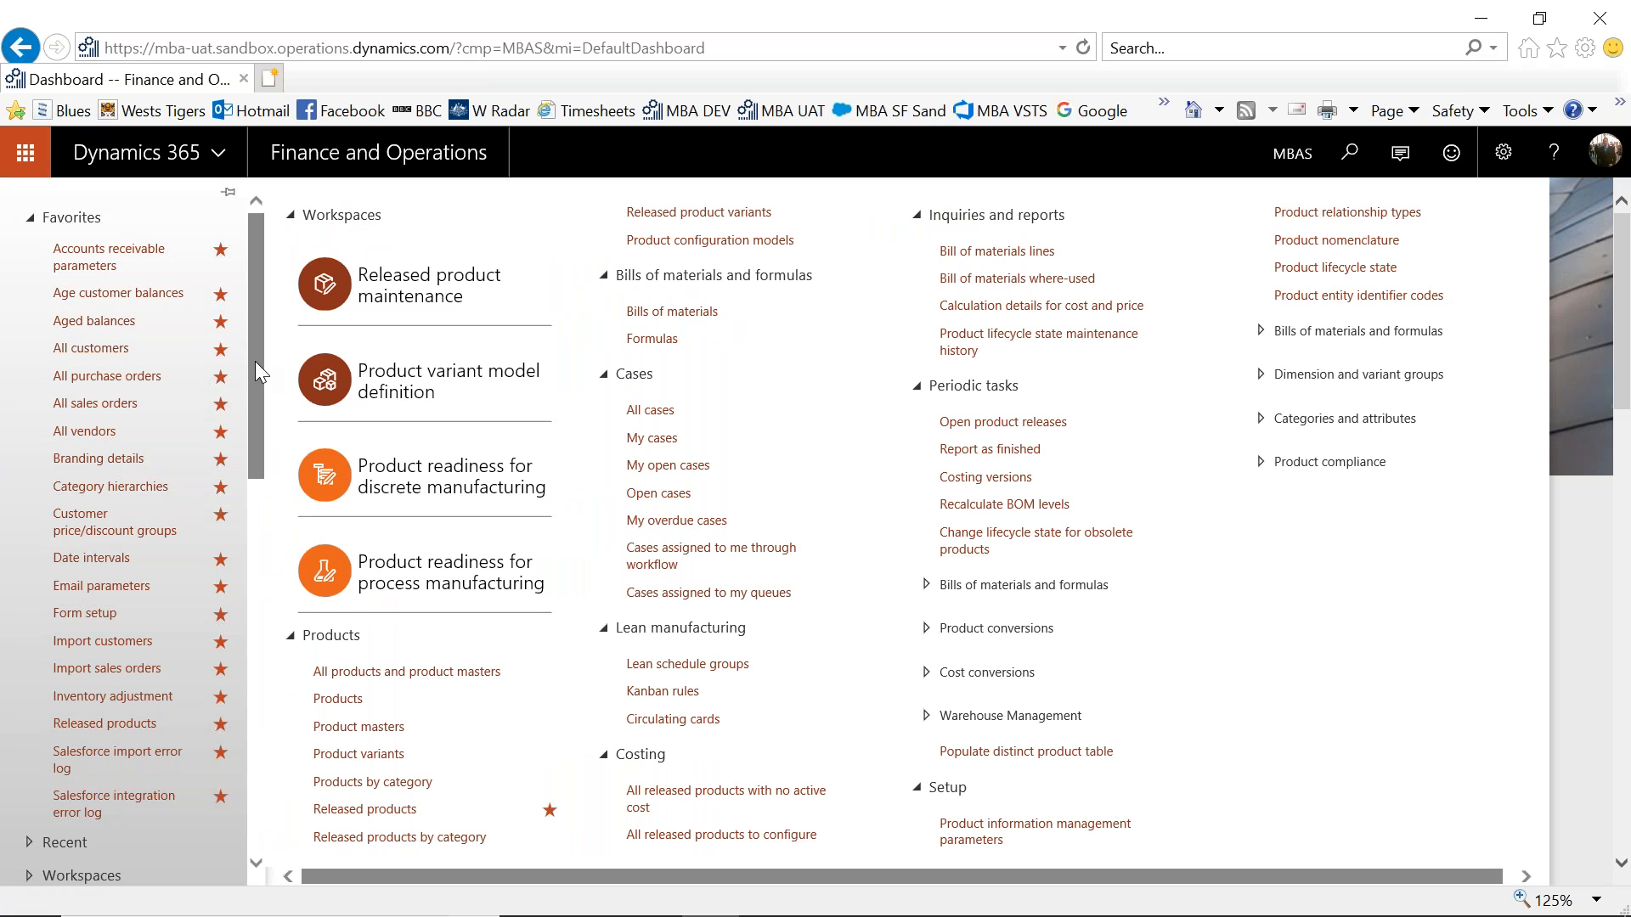
left_click_drag(255, 364, 263, 640)
left_click(129, 773)
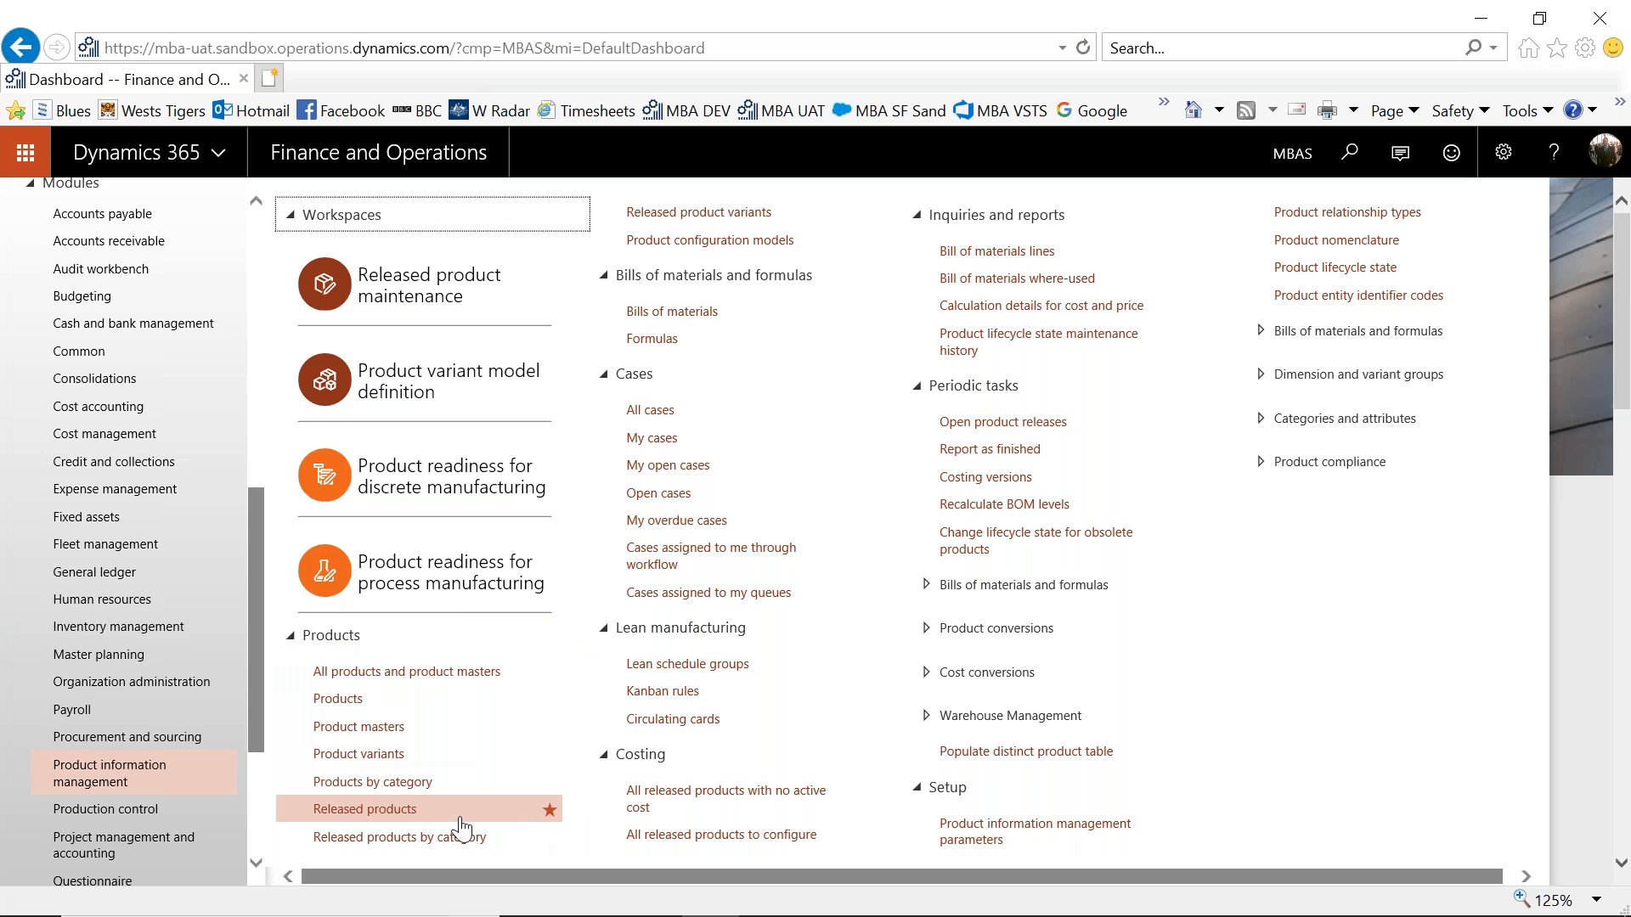
left_click(399, 818)
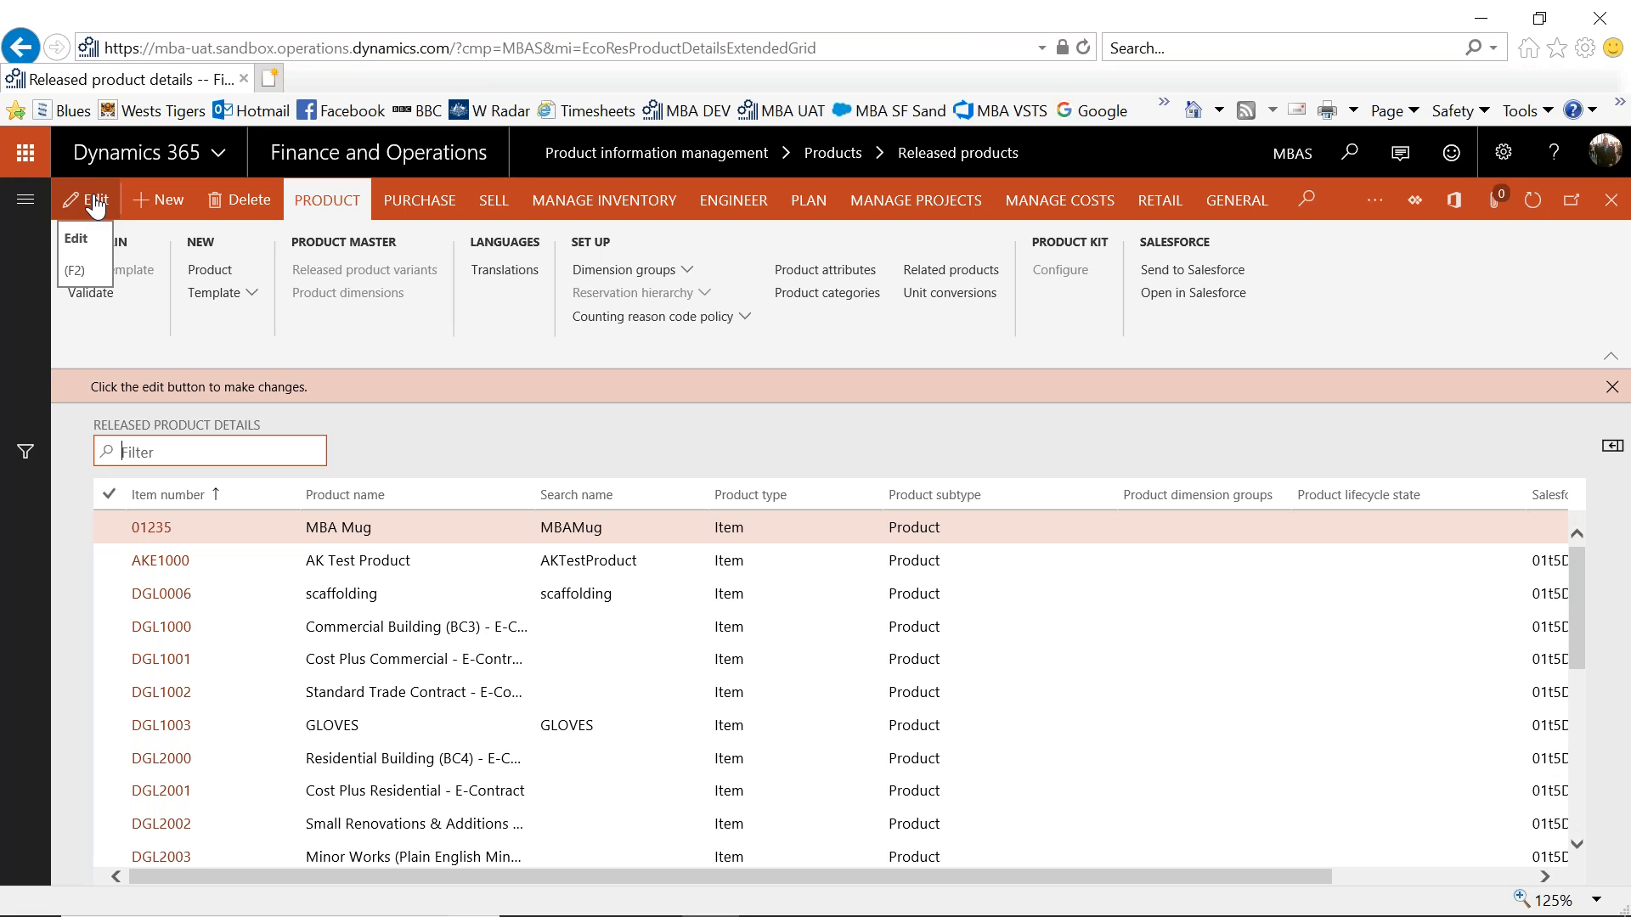
left_click(166, 210)
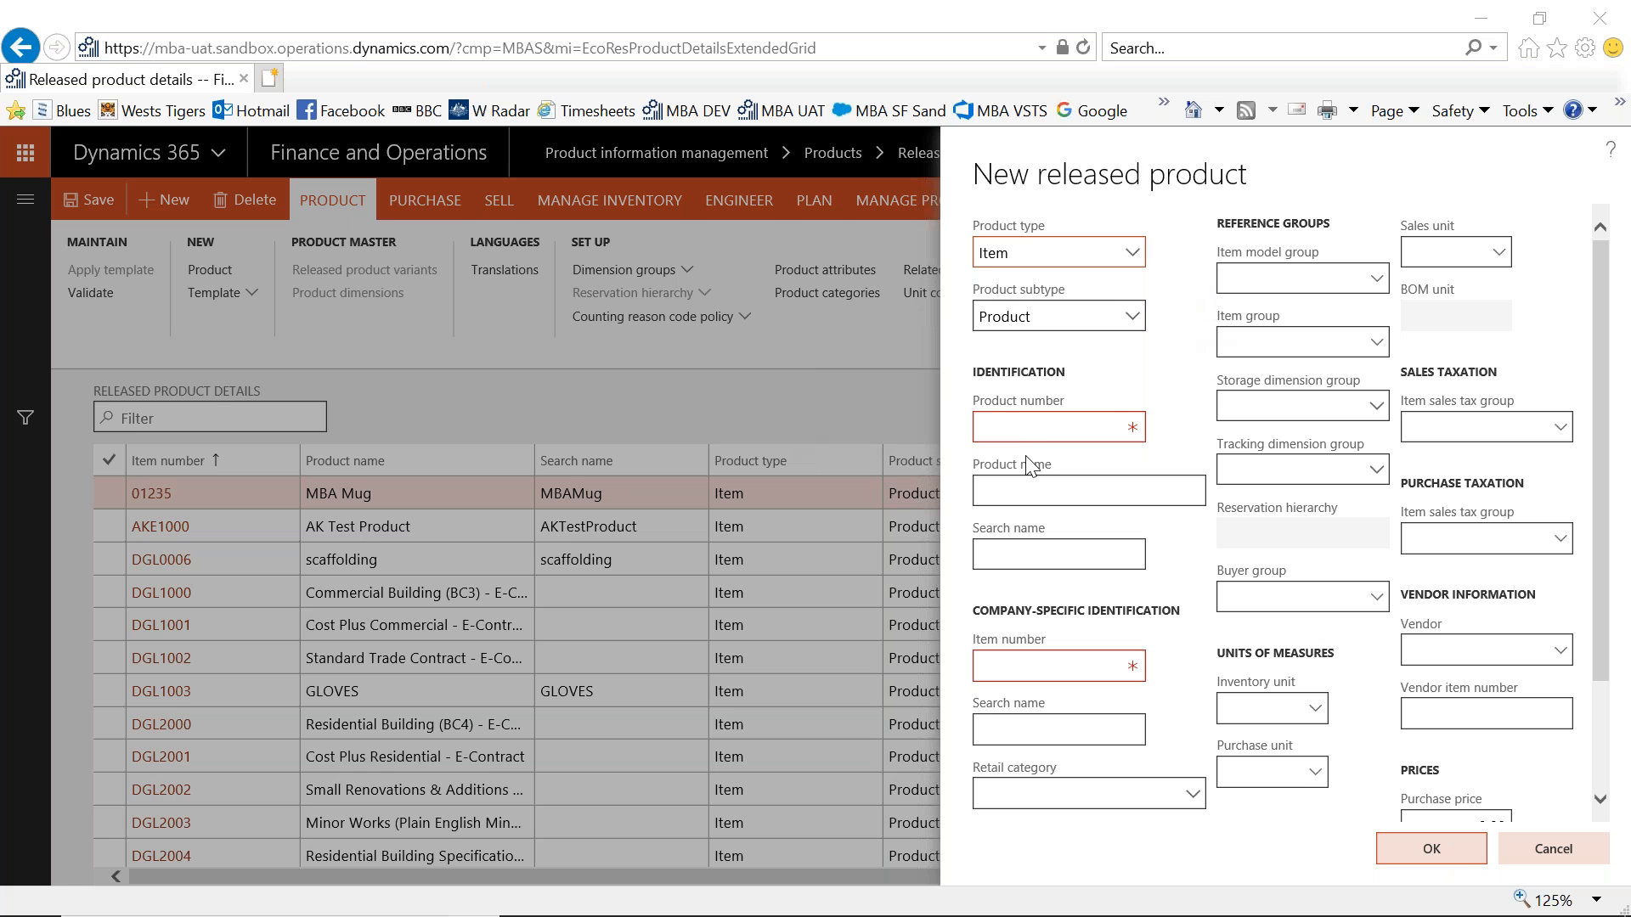
- Enter UAT-Test1 as the product number and "test name" as the product name
left_click(1036, 429)
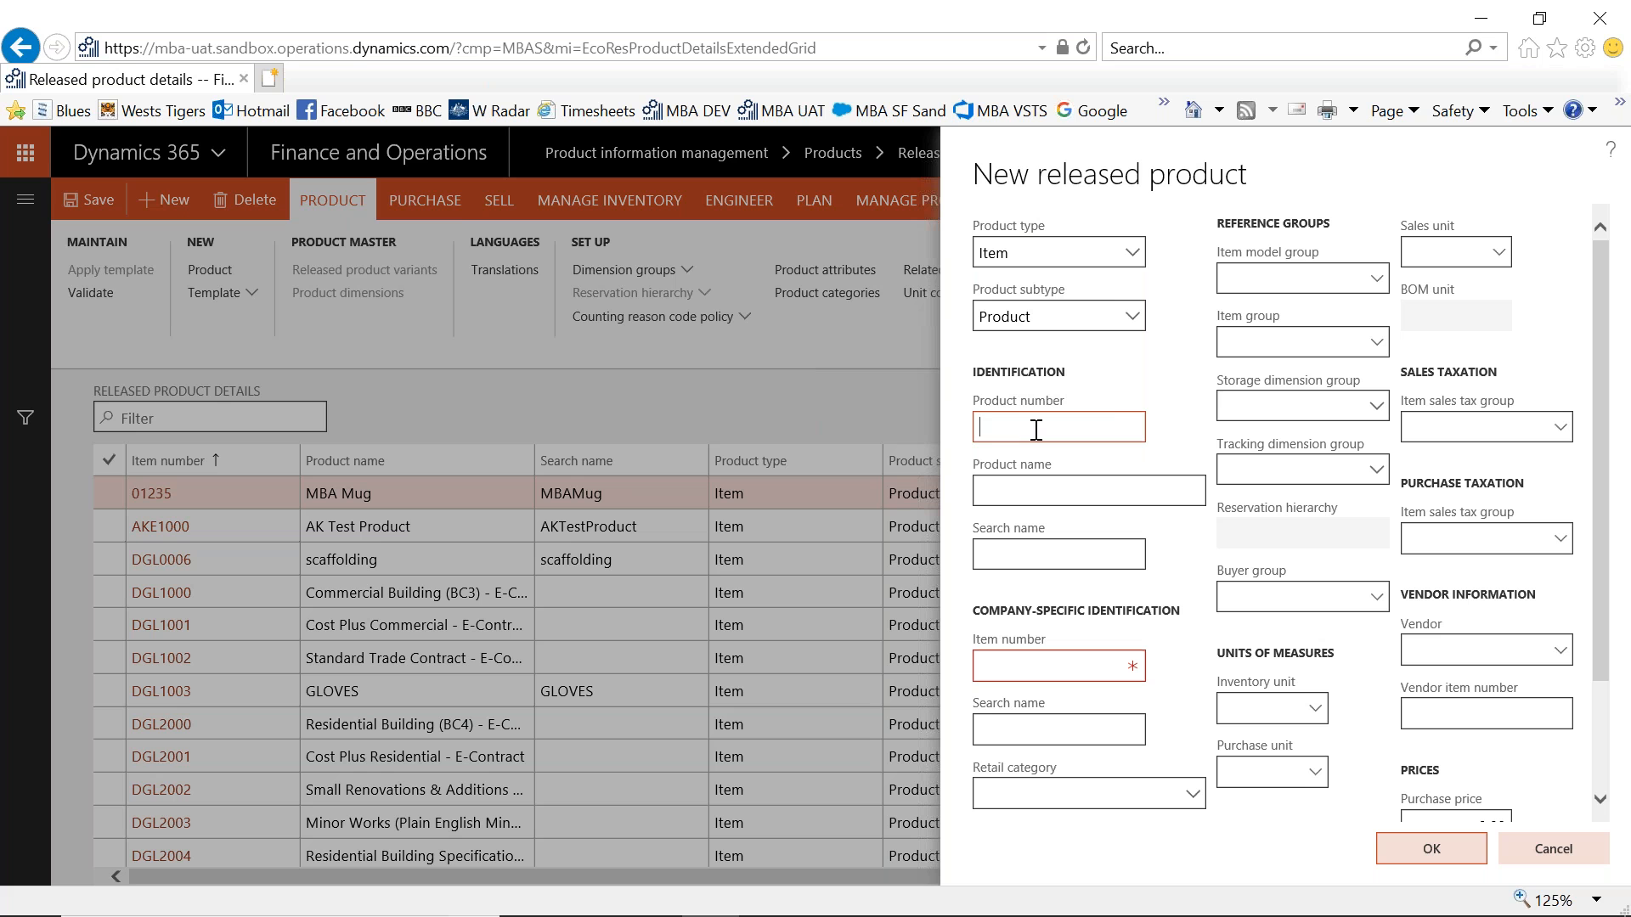
type("UAT-Test1")
key("Tab")
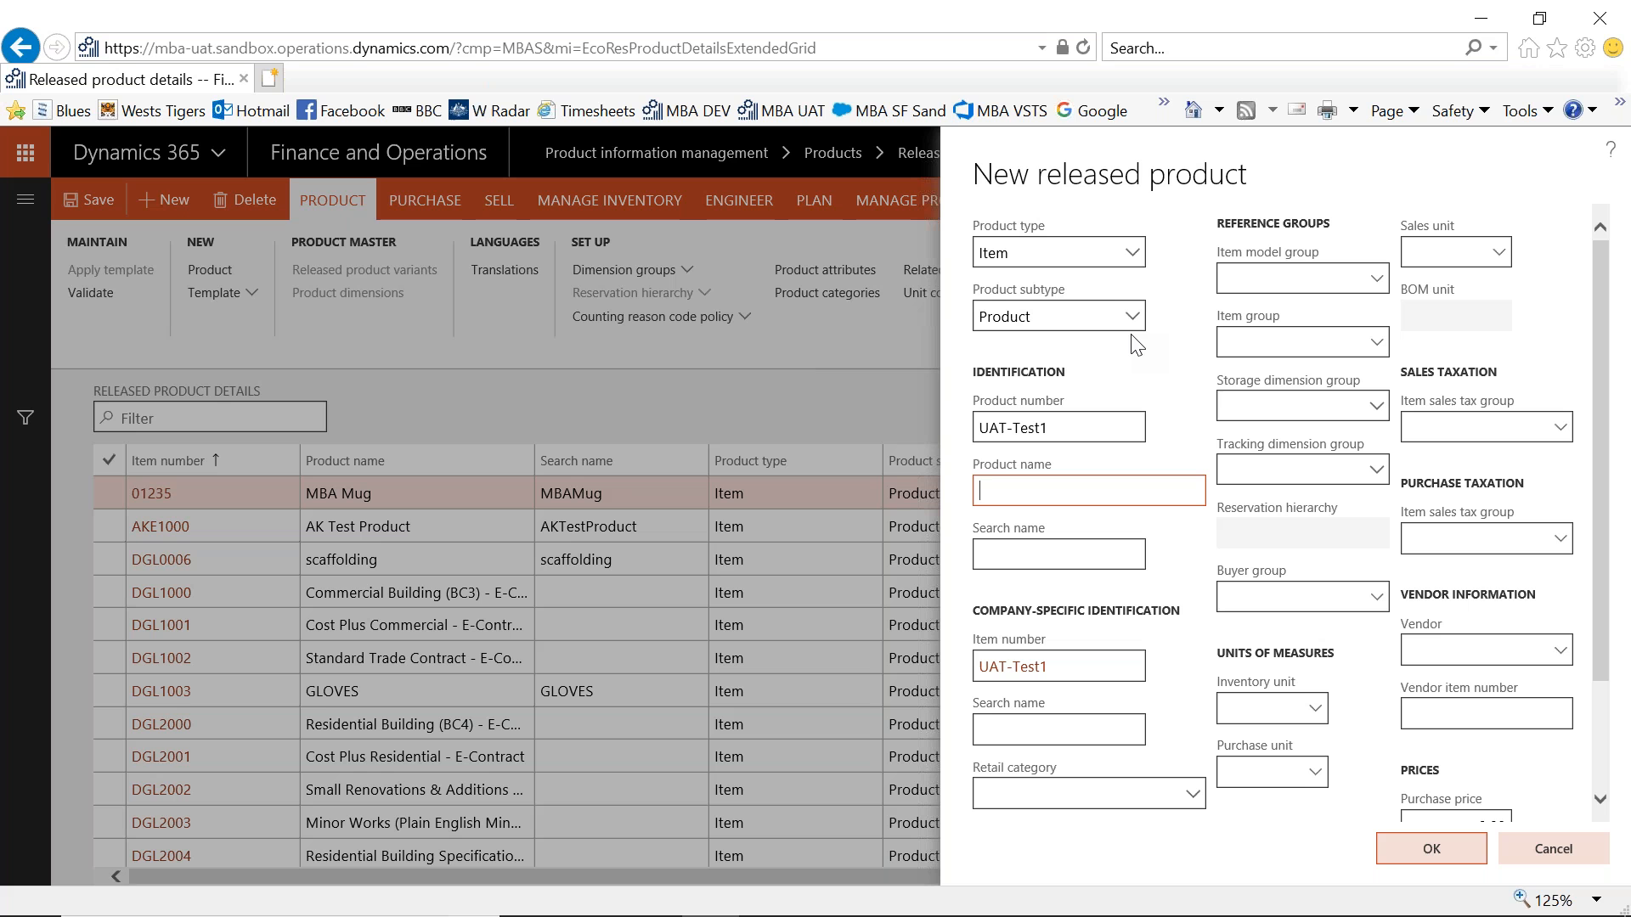
type("test name")
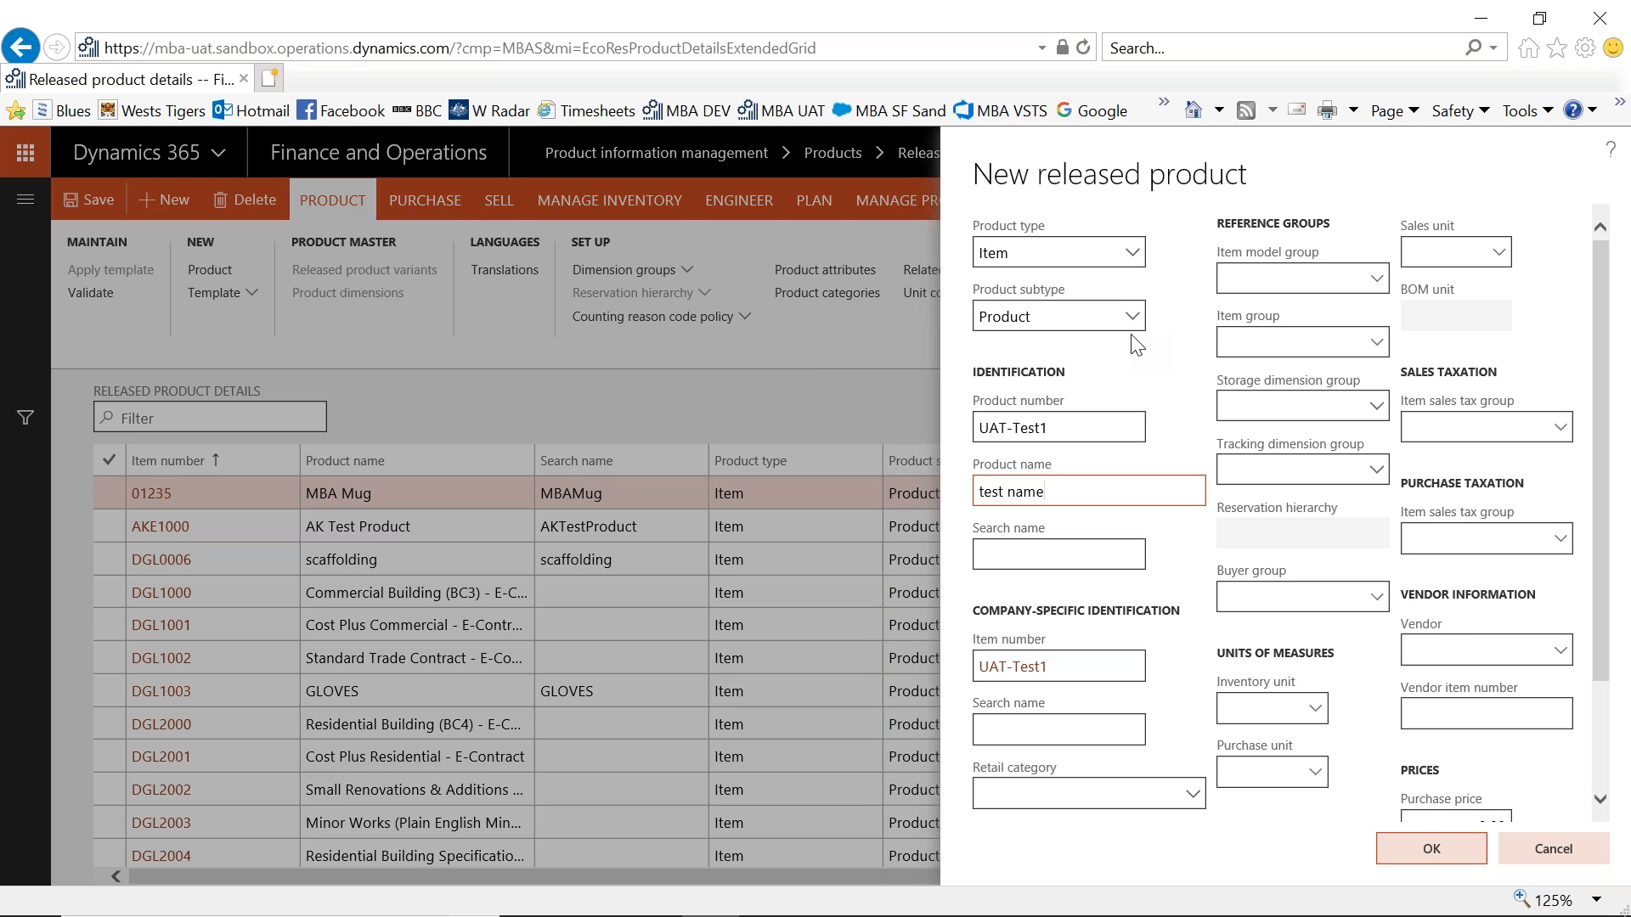
key("Tab")
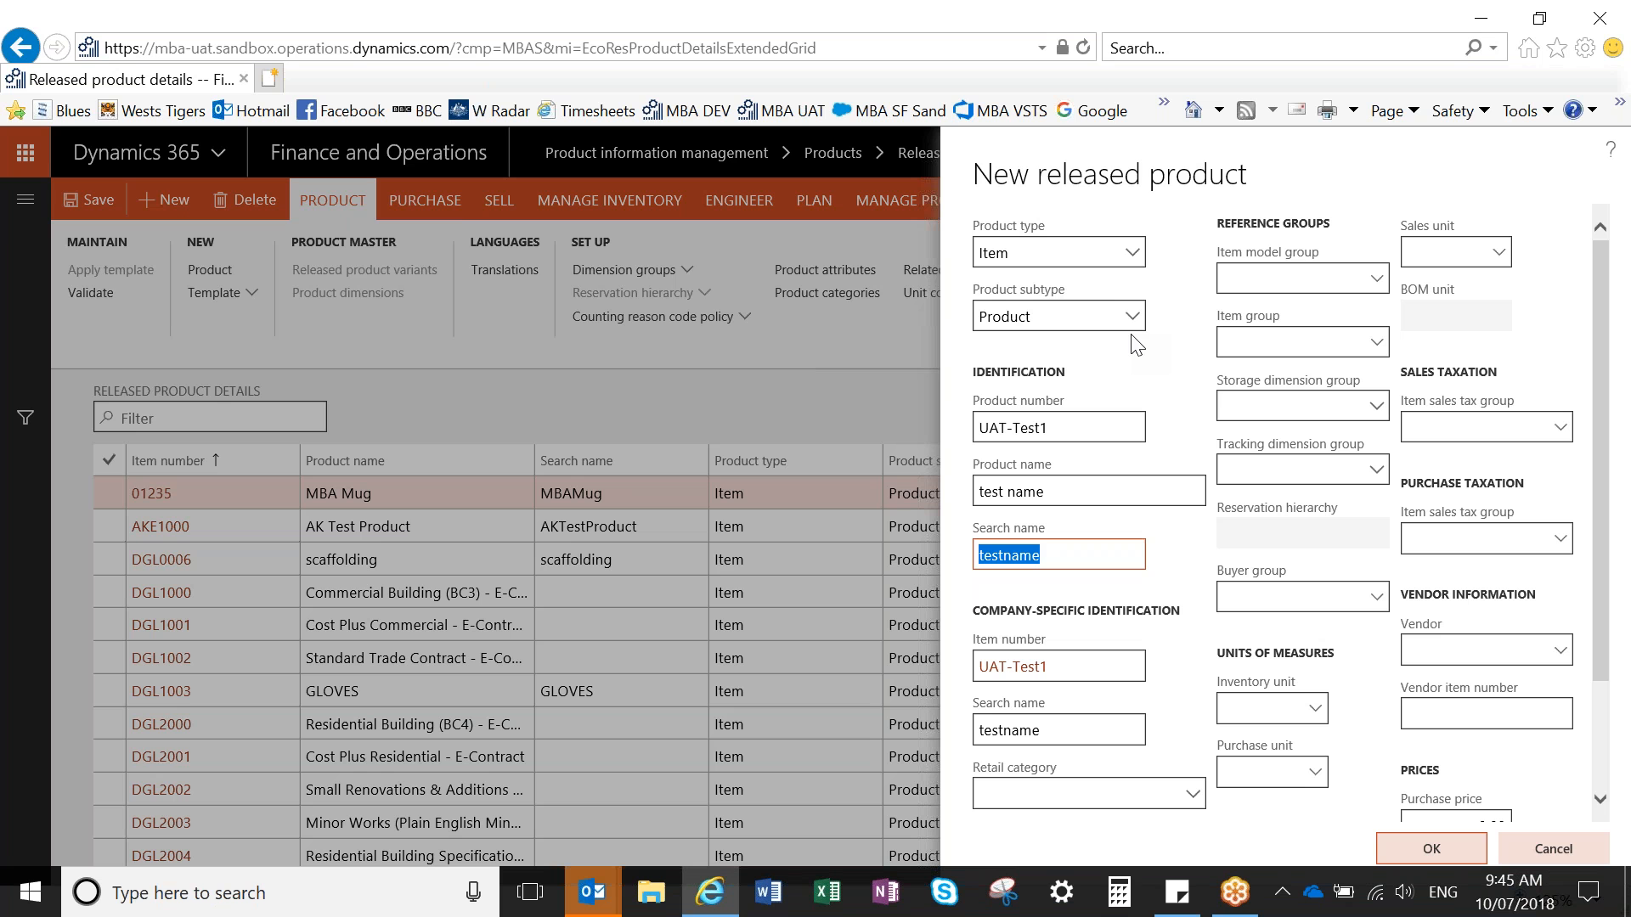
- Replace the search name in the Identification section with differentname, keeping the company-specific identification defaults
type("differentname")
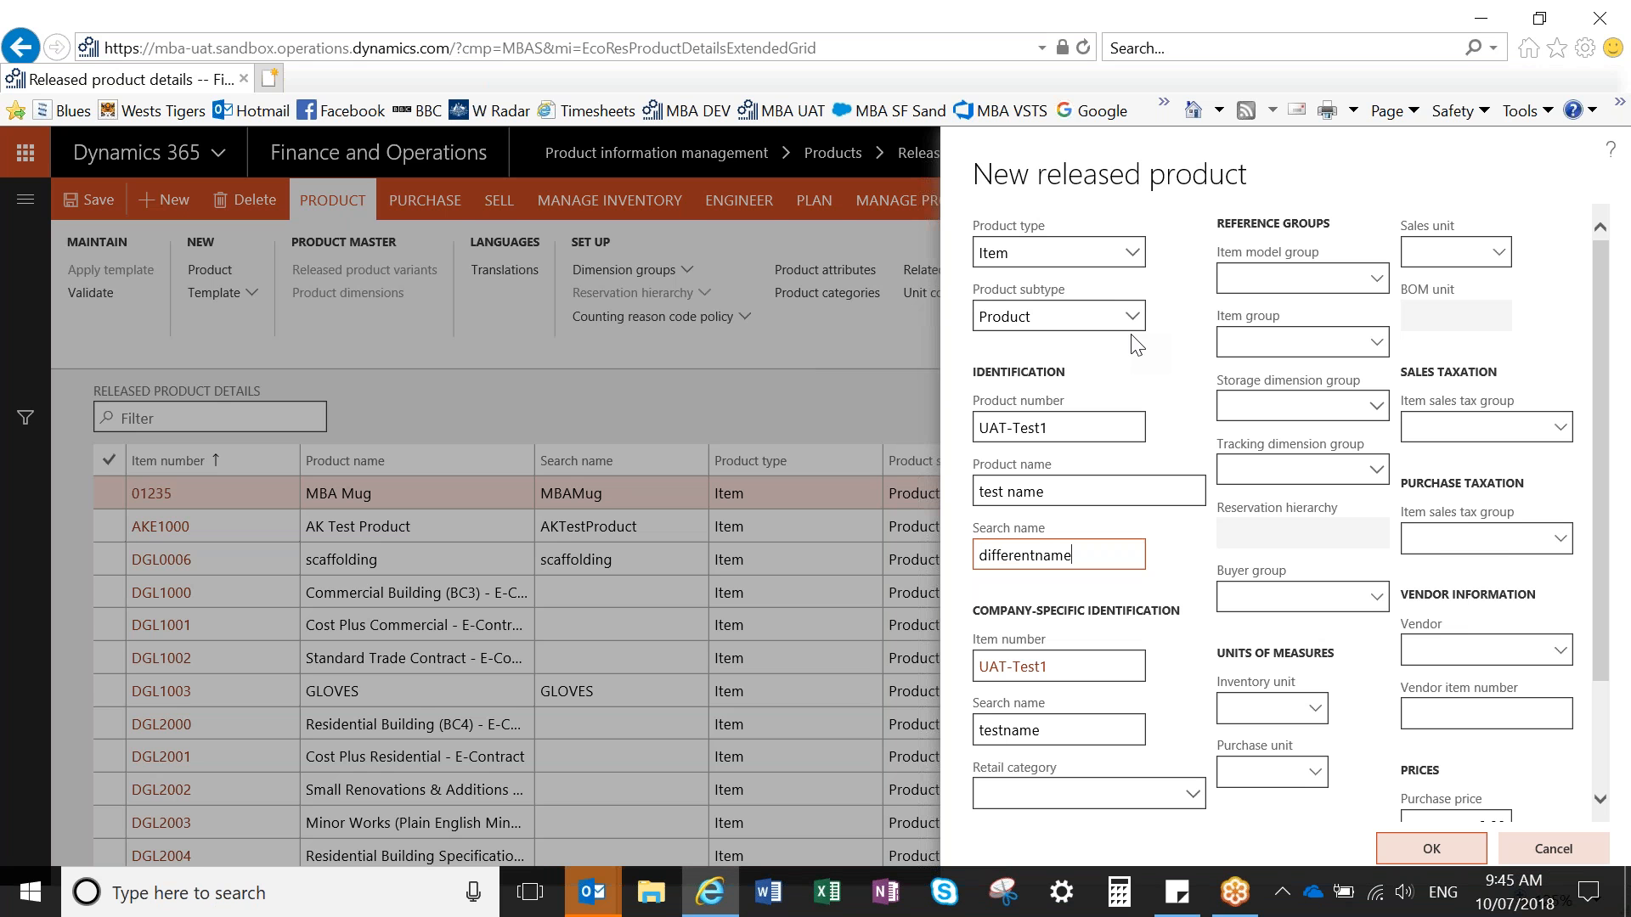
key("Tab")
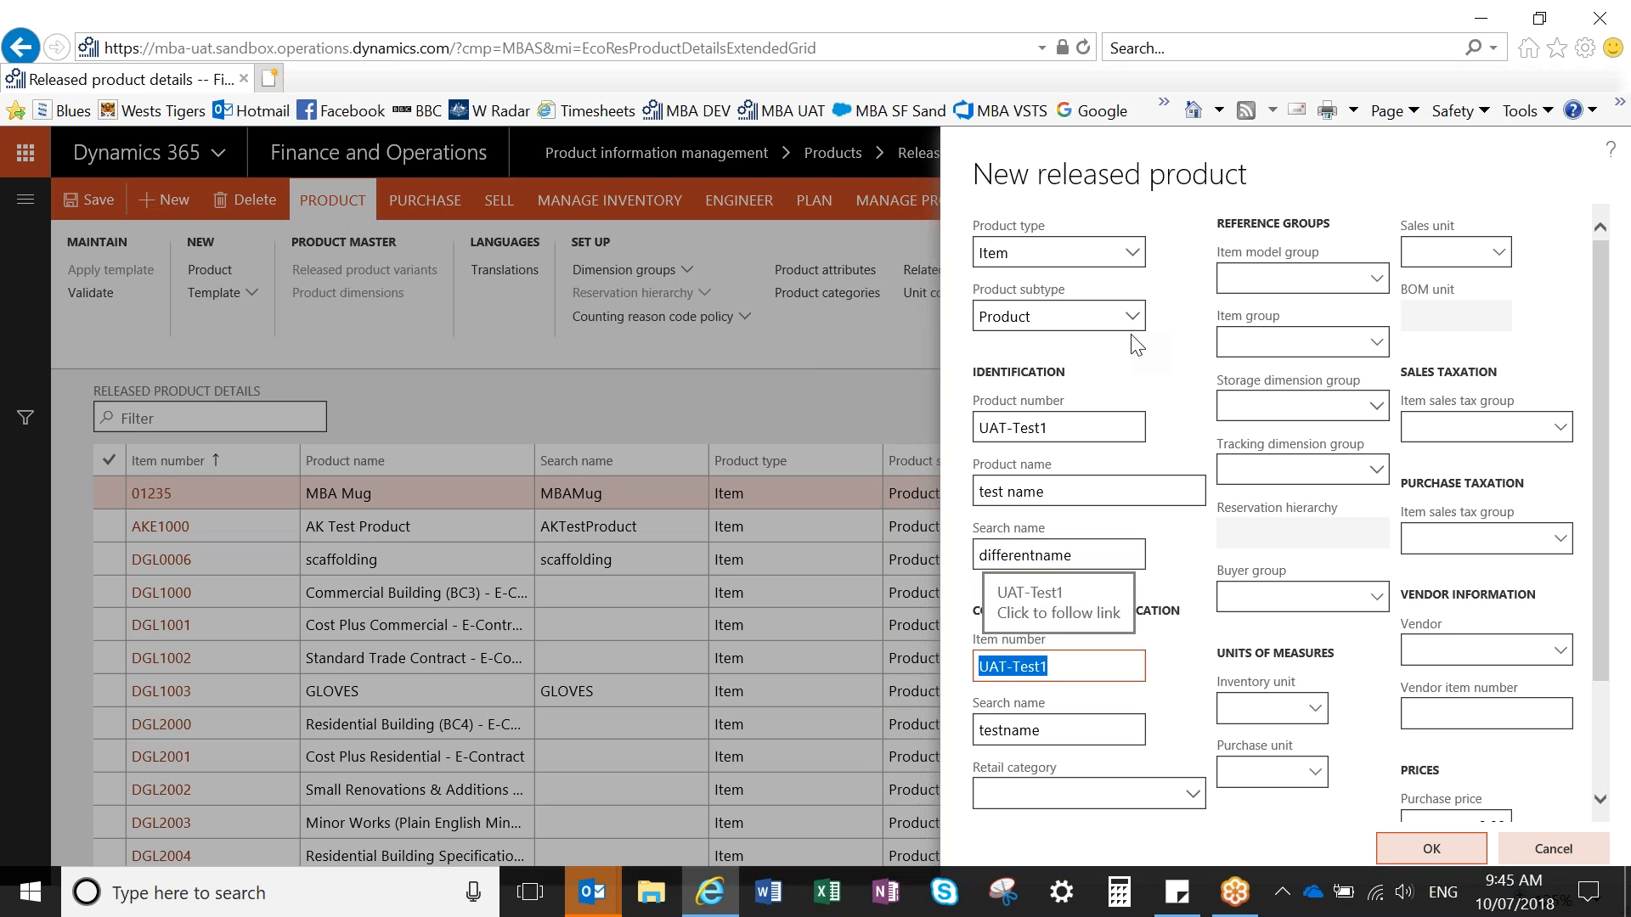
key("Tab")
key("Tab")
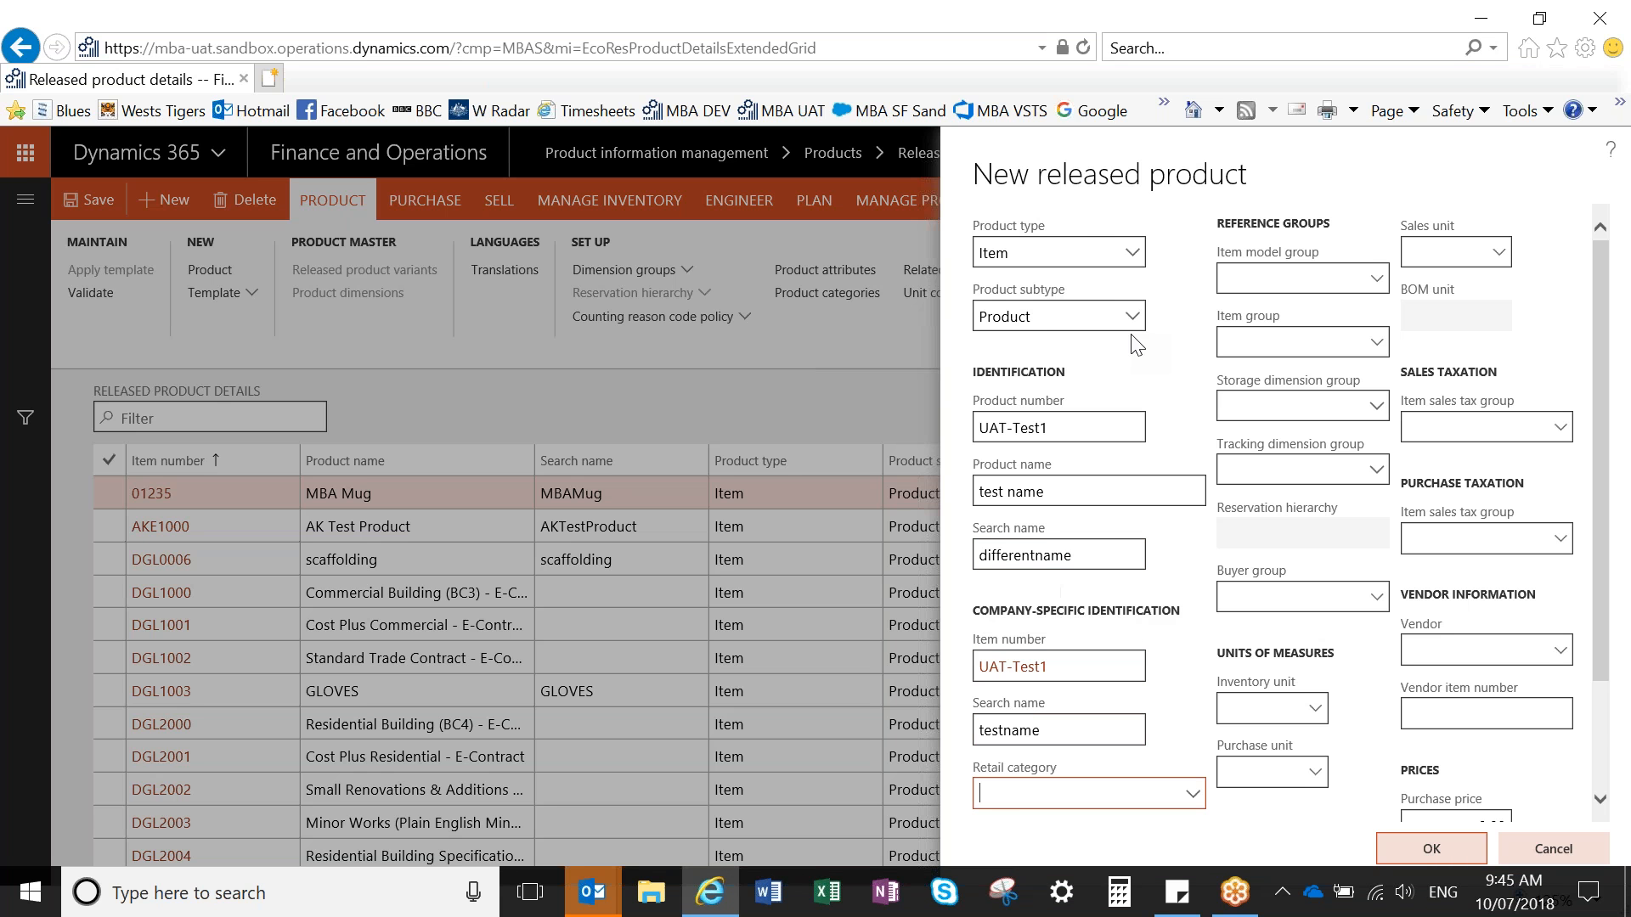
key("Tab")
- Set the item model group to WA (Weighted Average) and the item group to APPA (Apparel)
left_click_drag(1602, 308, 1623, 222)
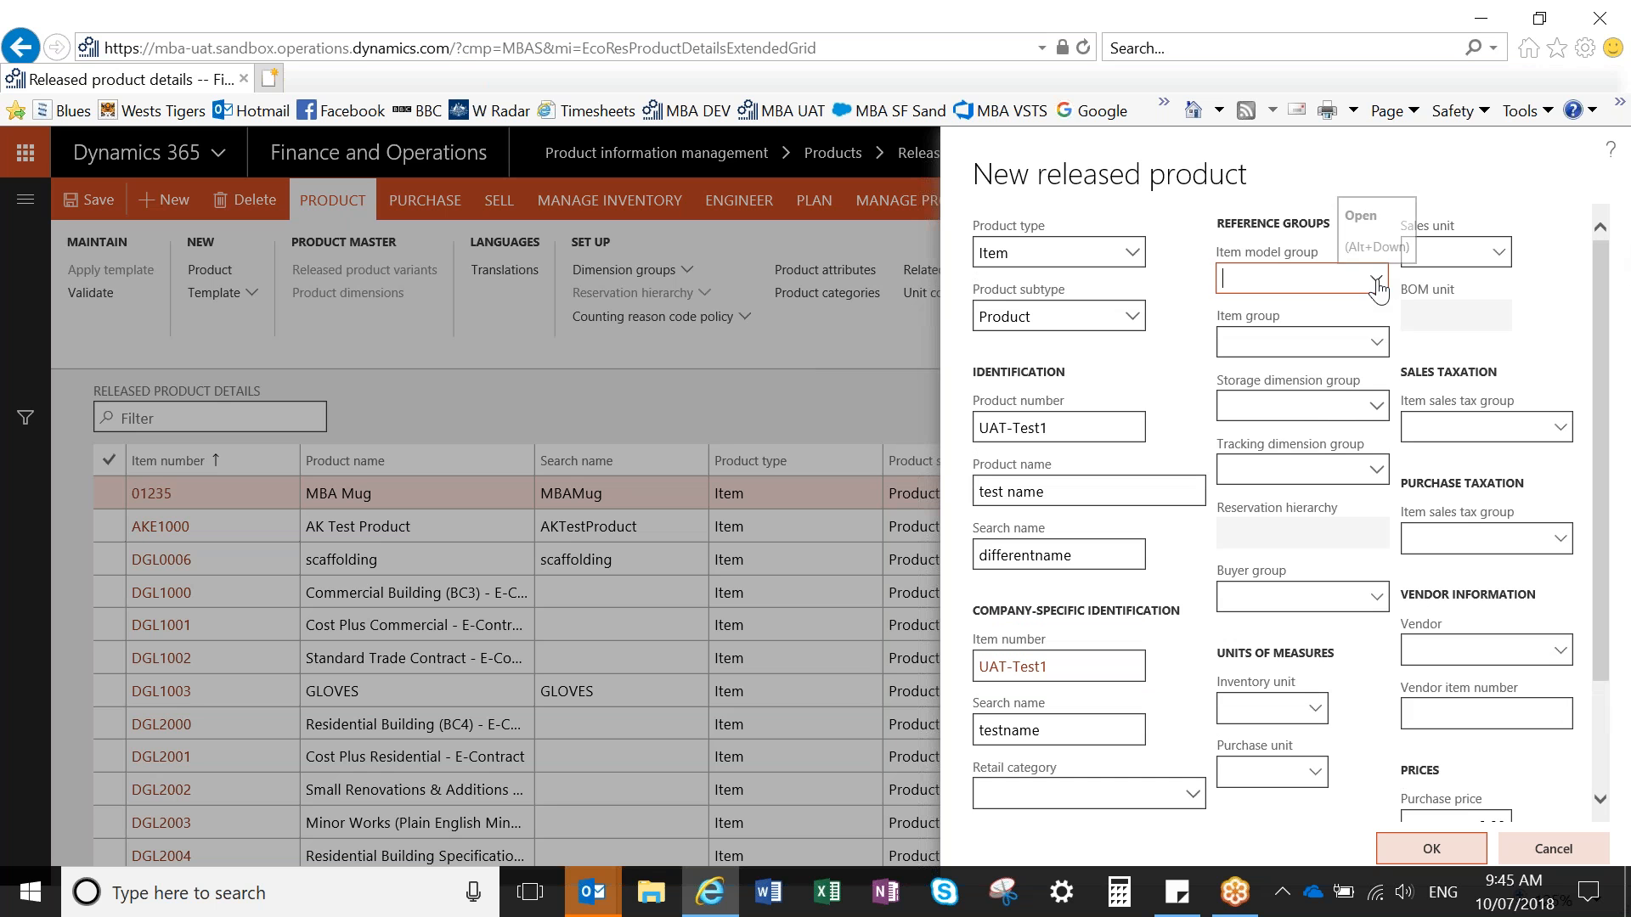
left_click(1375, 281)
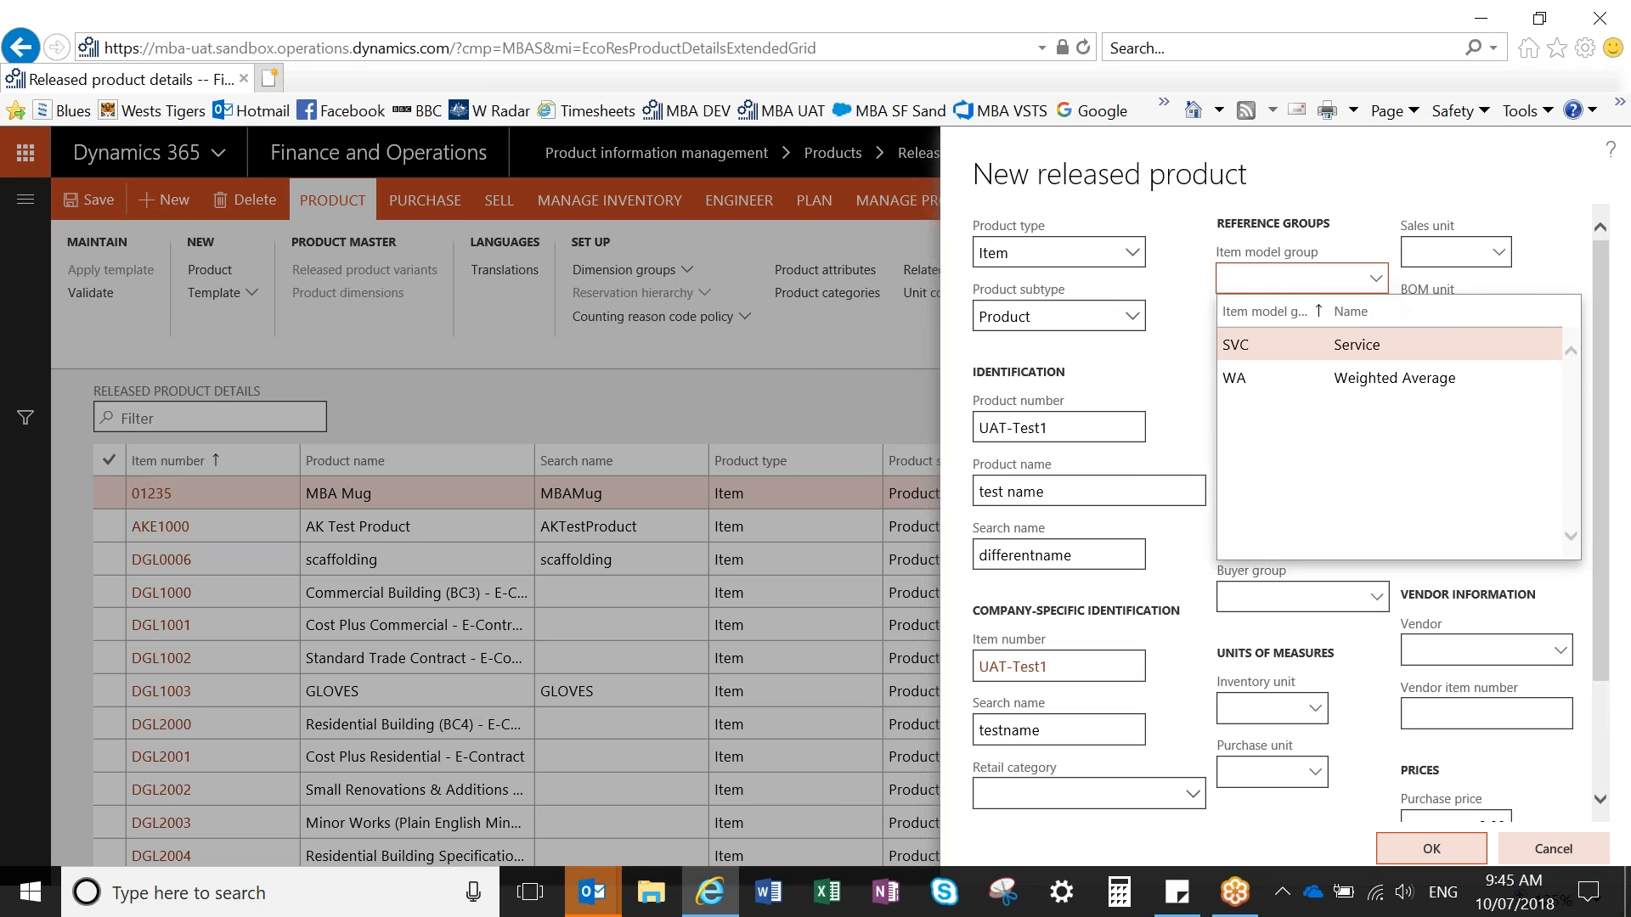
left_click(1283, 376)
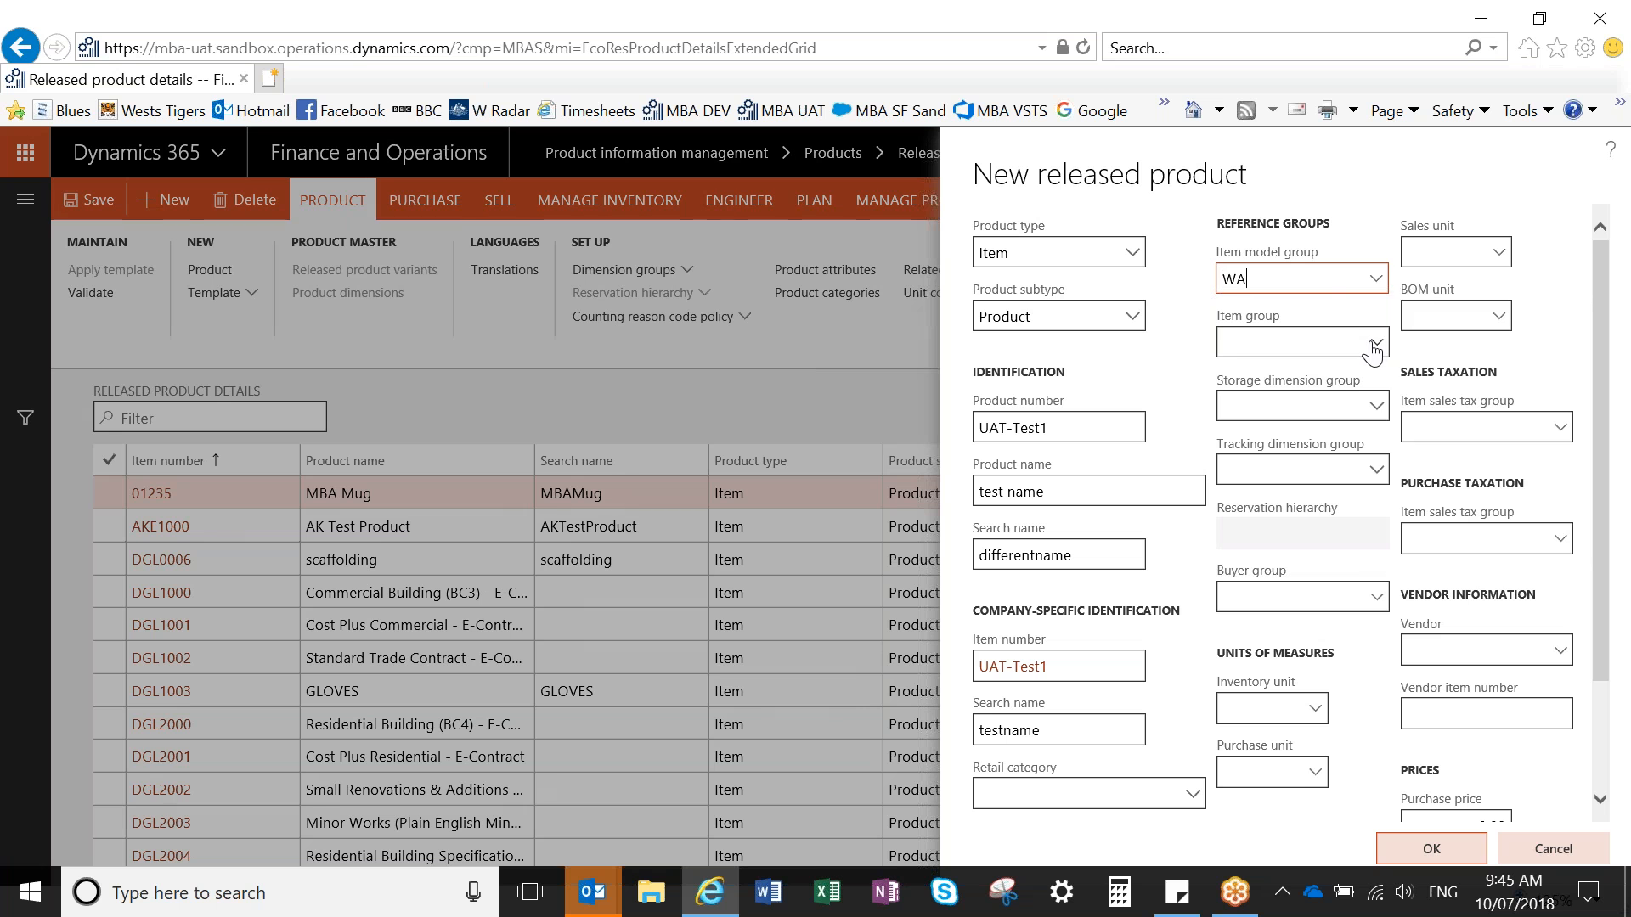
left_click(1372, 345)
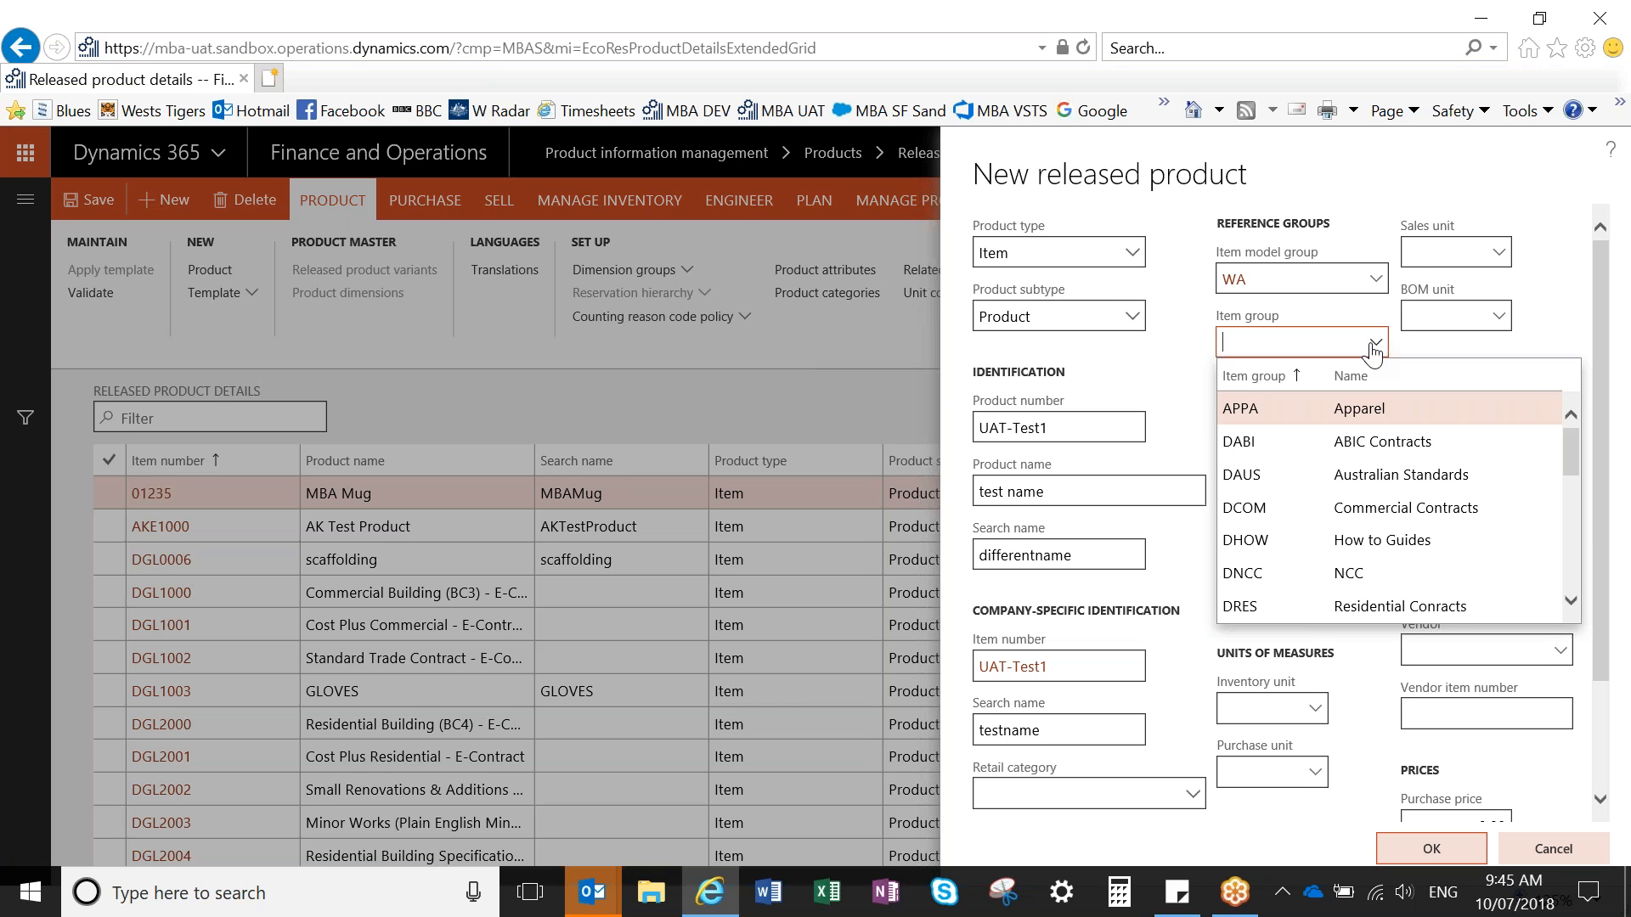
left_click(1301, 415)
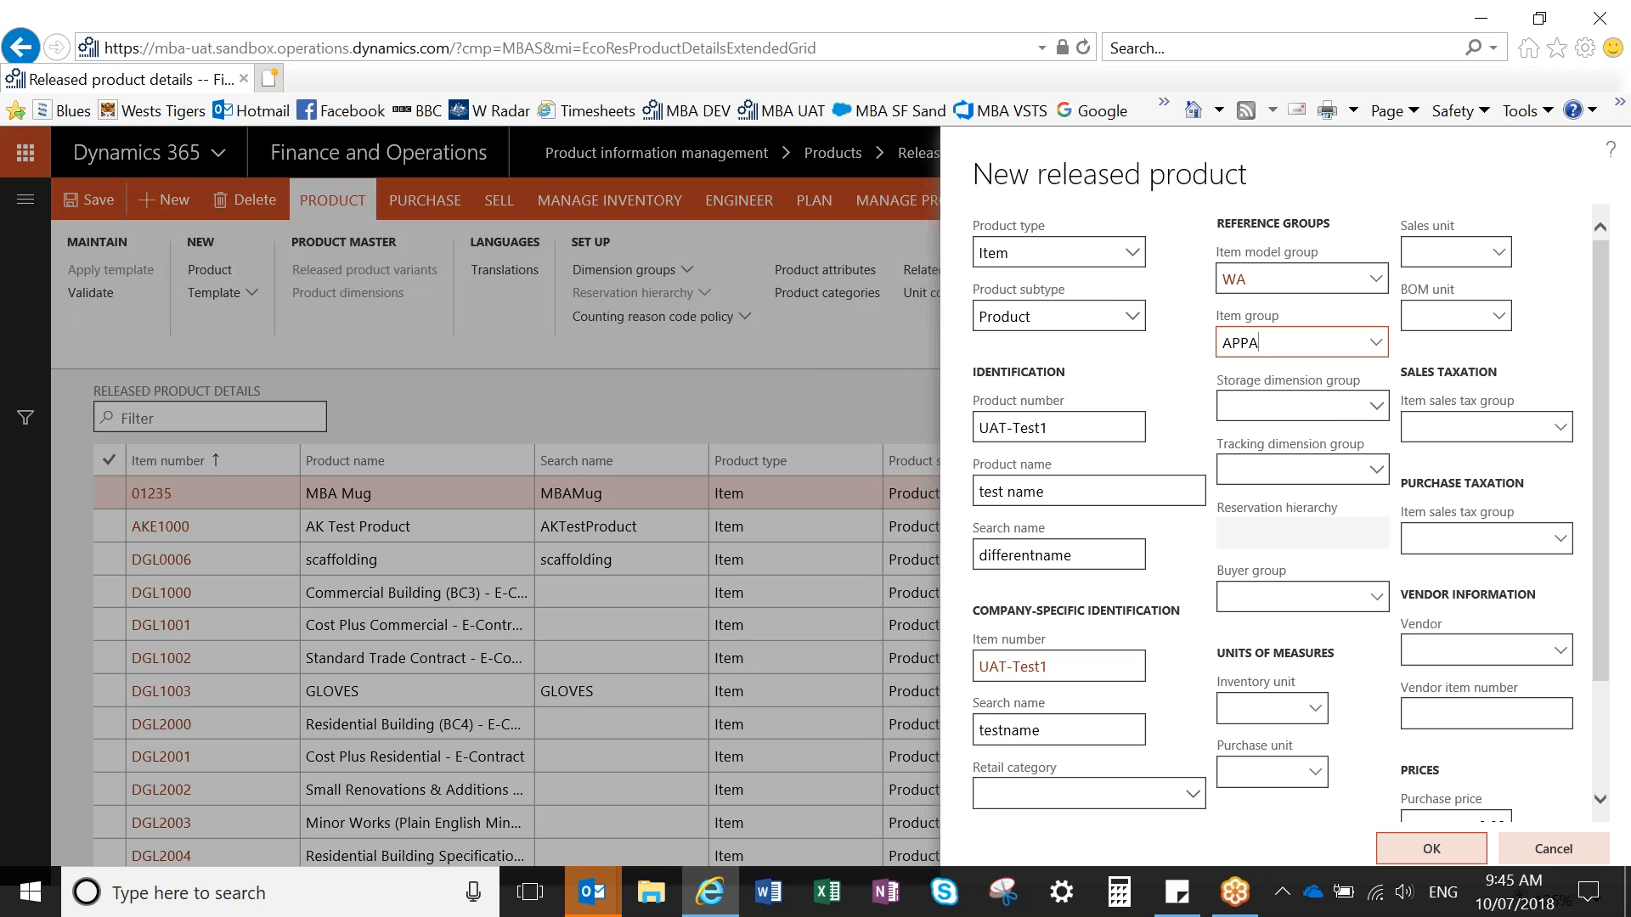
- Set the storage dimension group to SW (Site, Warehouse) and the tracking dimension group to None
left_click(1377, 413)
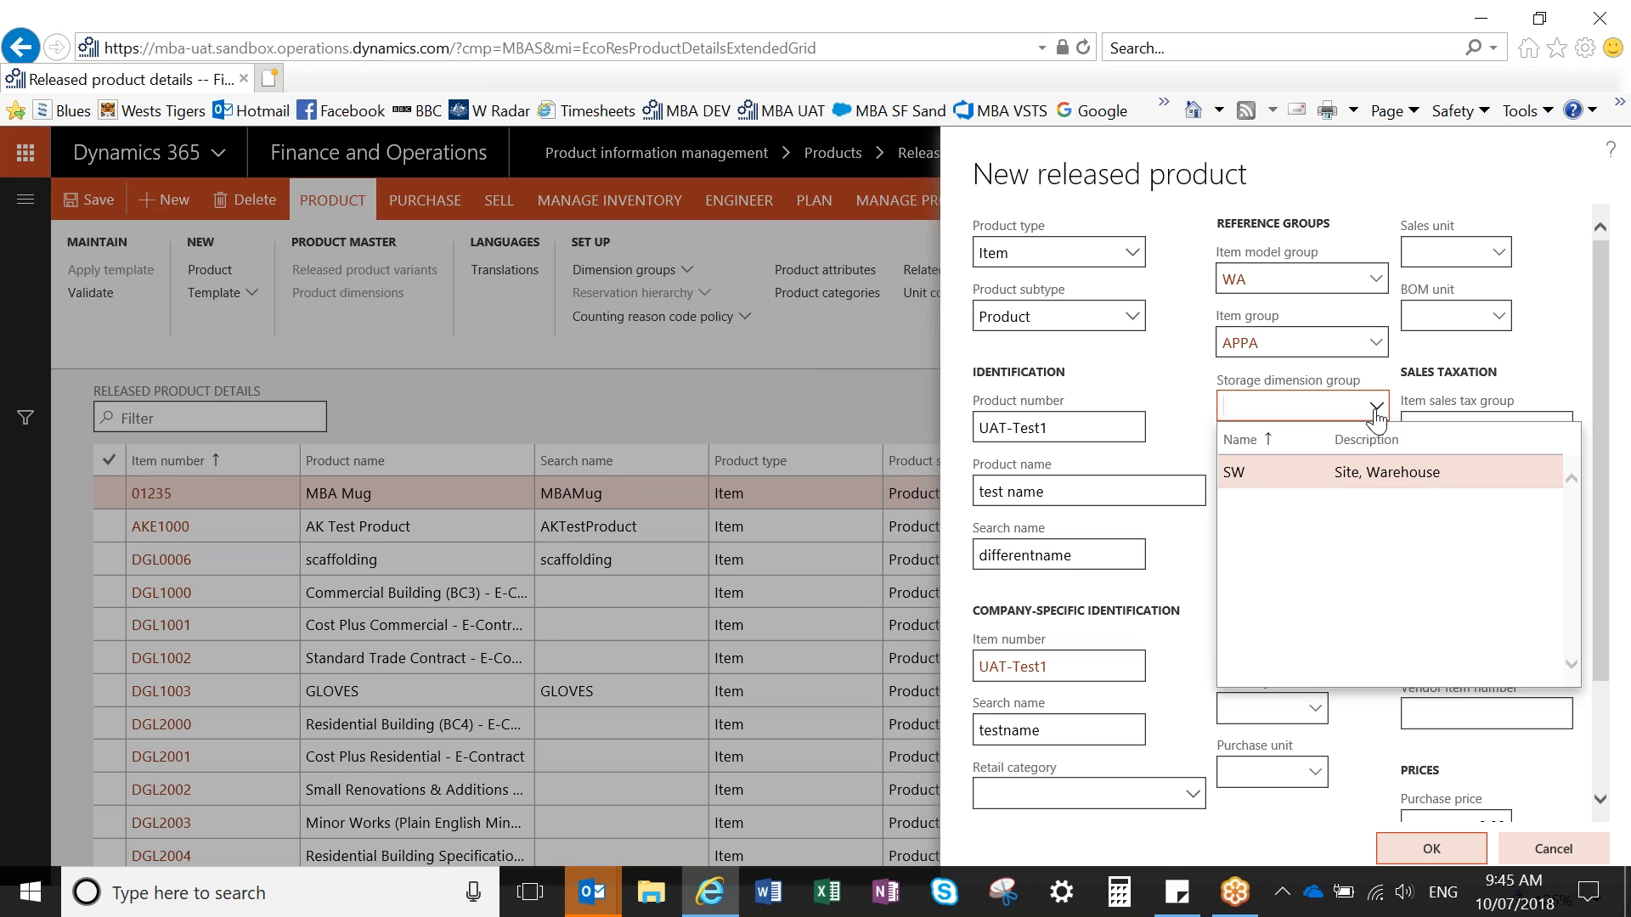
left_click(1295, 470)
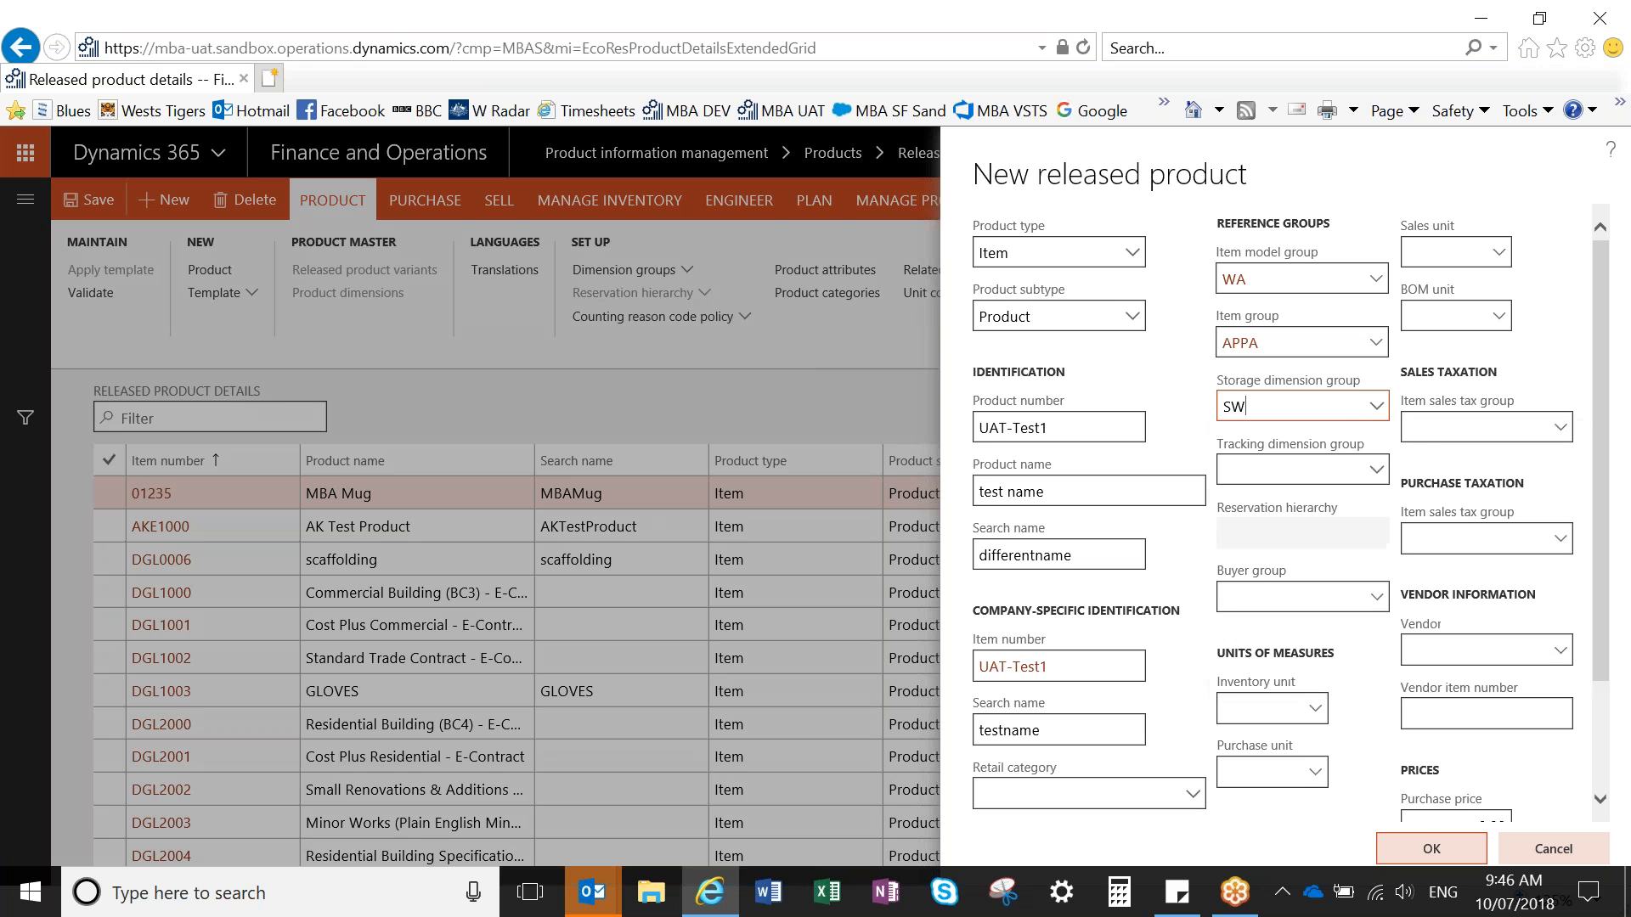
left_click(1376, 476)
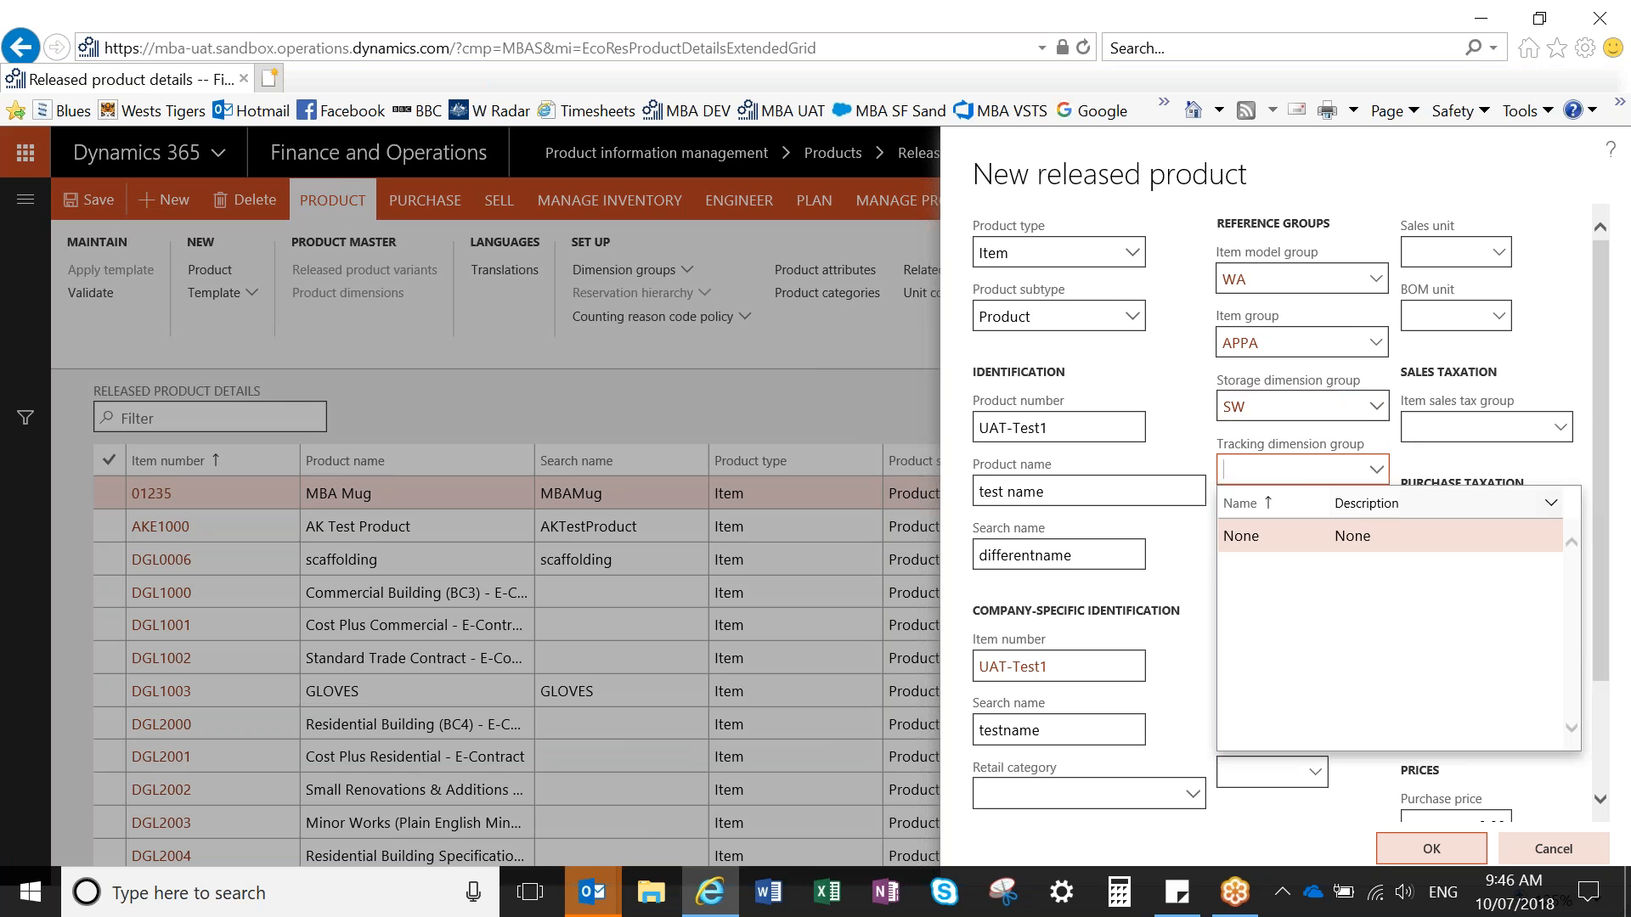
left_click(1292, 535)
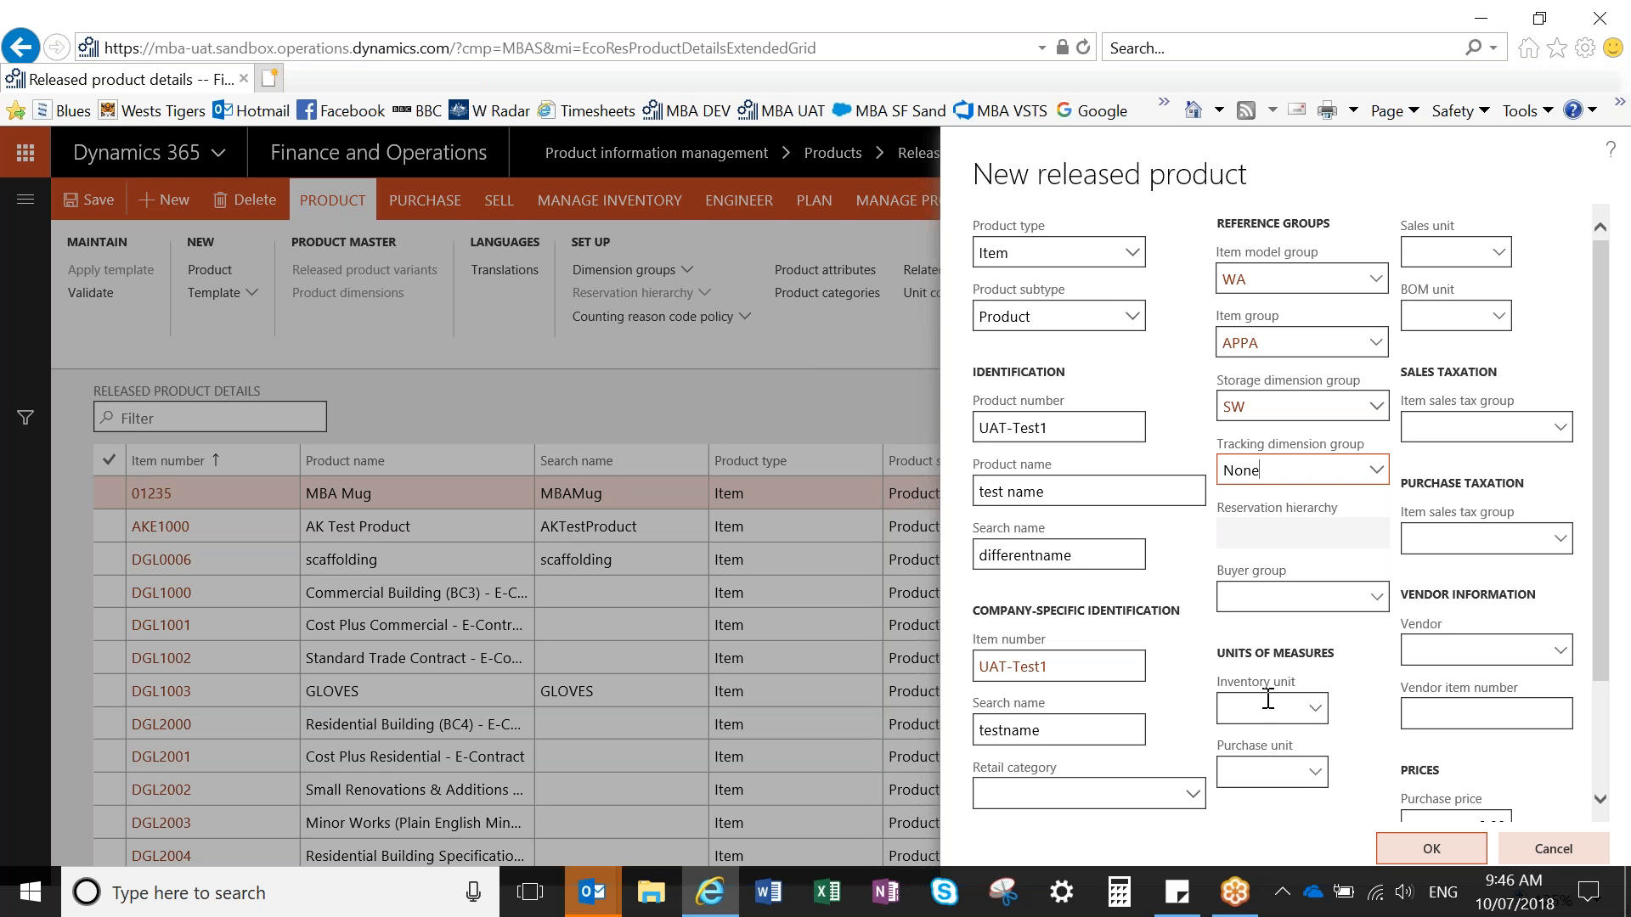
- Set the inventory, purchase and sales units of the new product to ea (Each)
left_click(1267, 708)
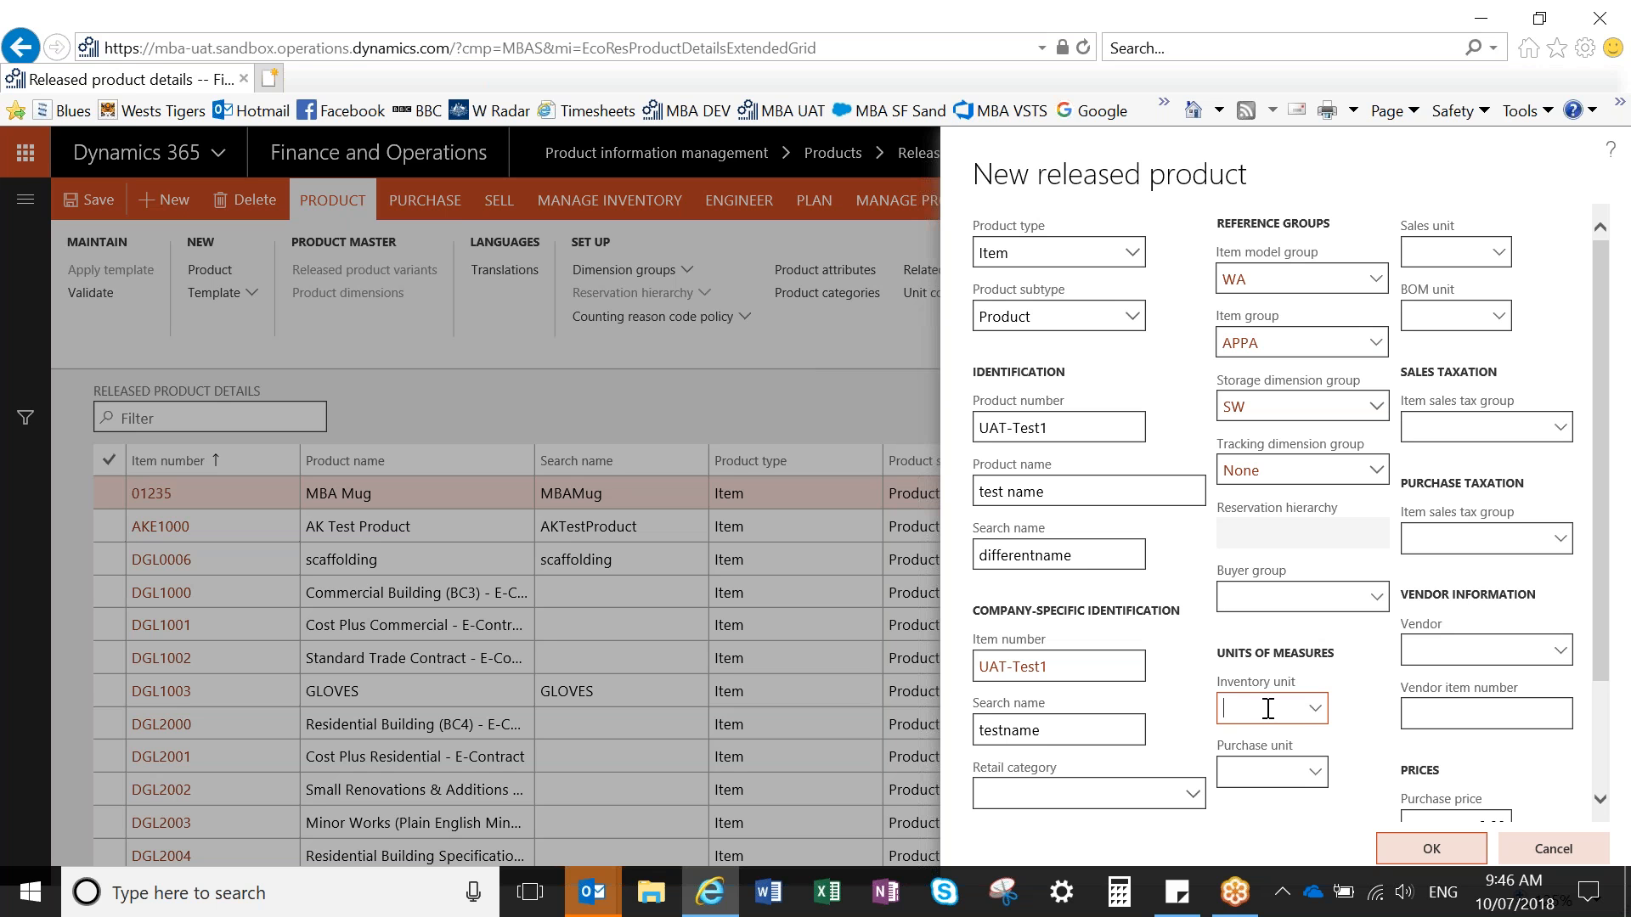
left_click(1314, 709)
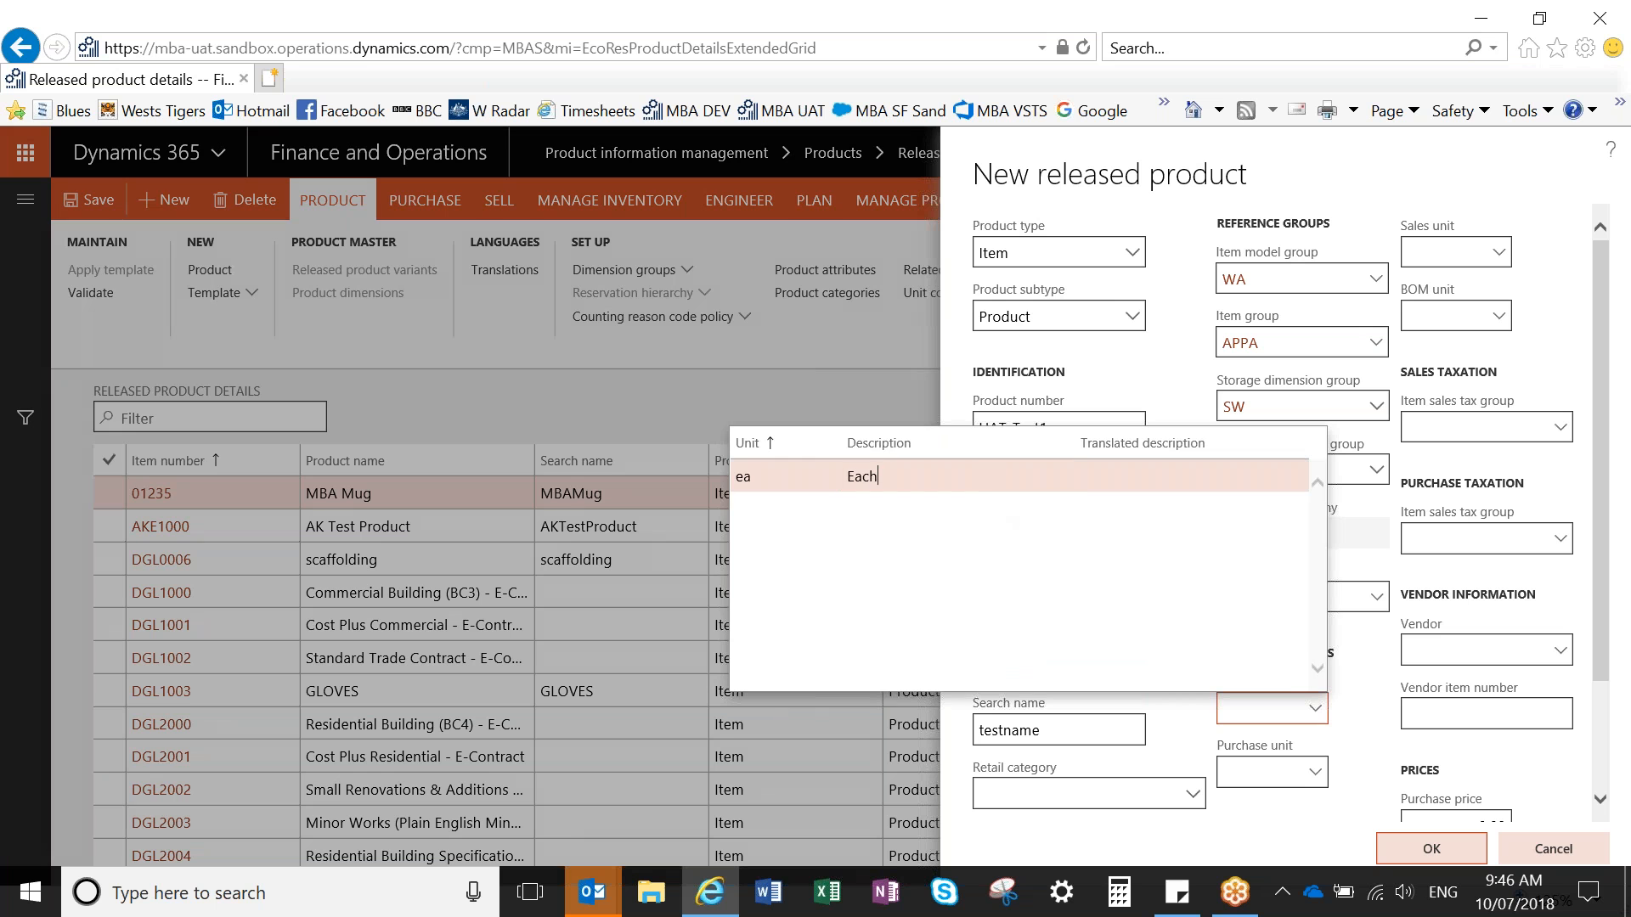
left_click(877, 475)
key("Tab")
left_click(1315, 773)
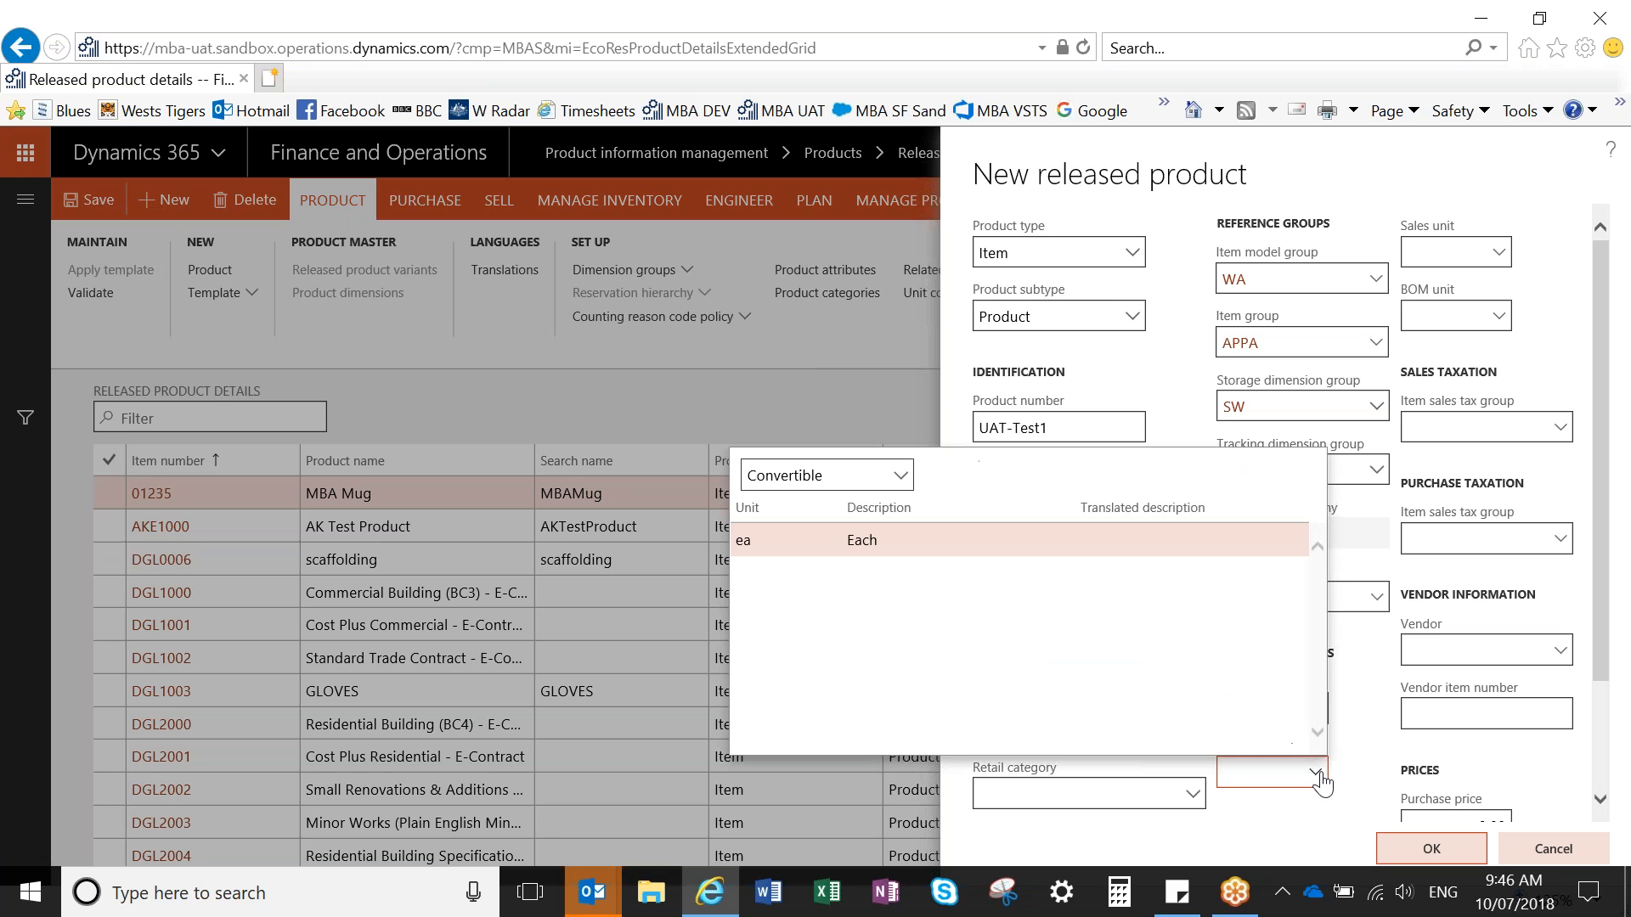
left_click(1081, 540)
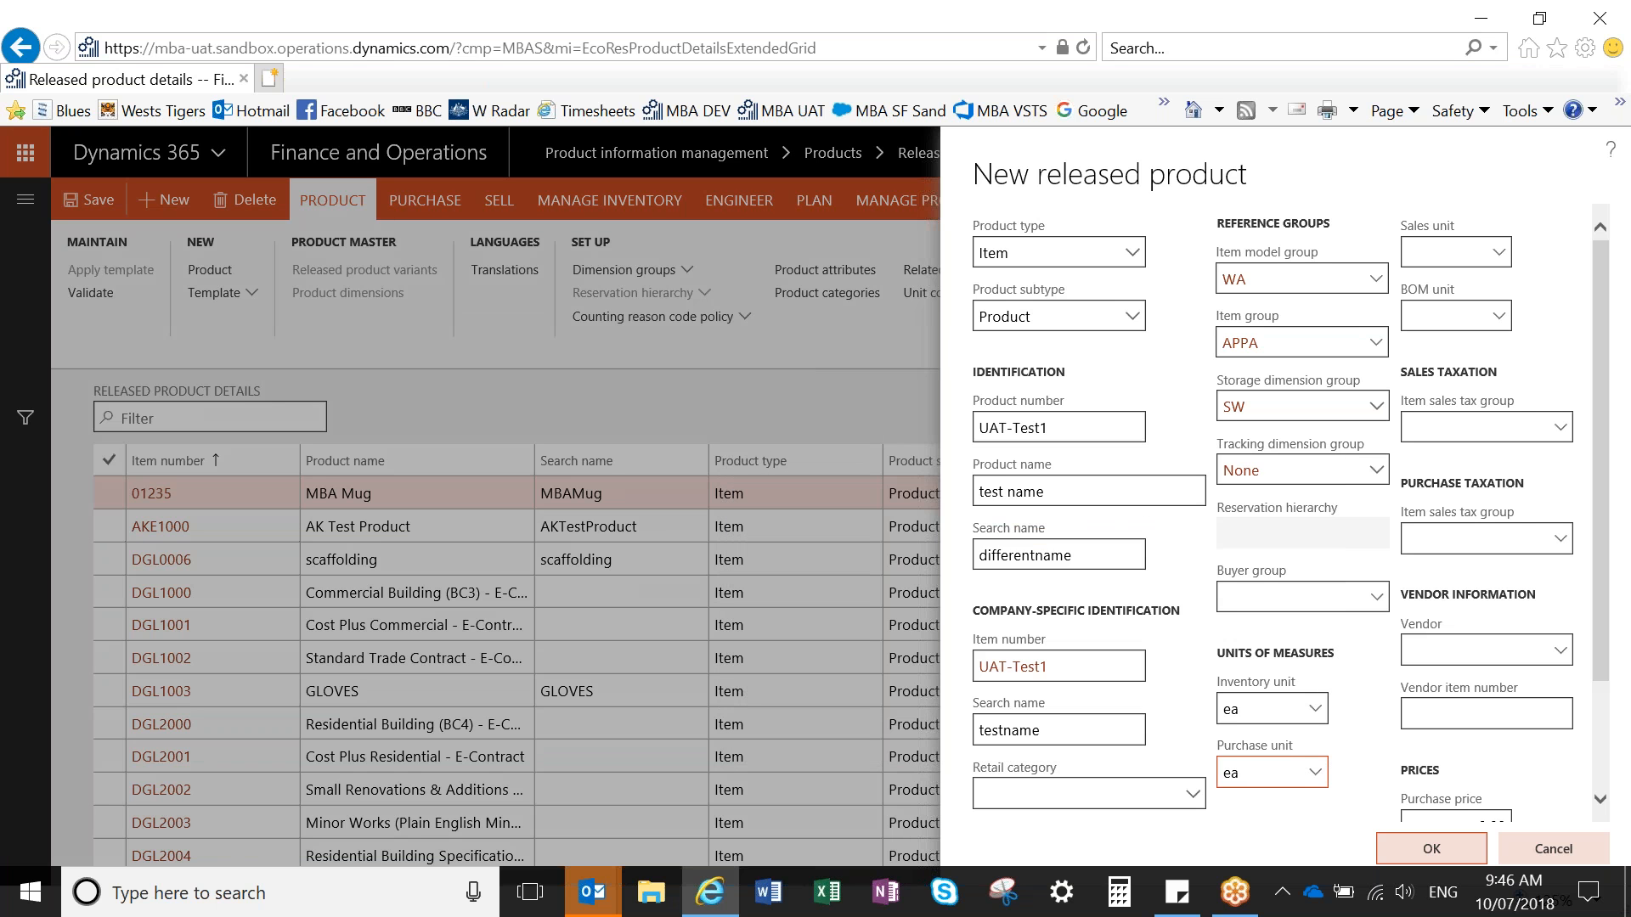
left_click(1504, 254)
left_click(1503, 253)
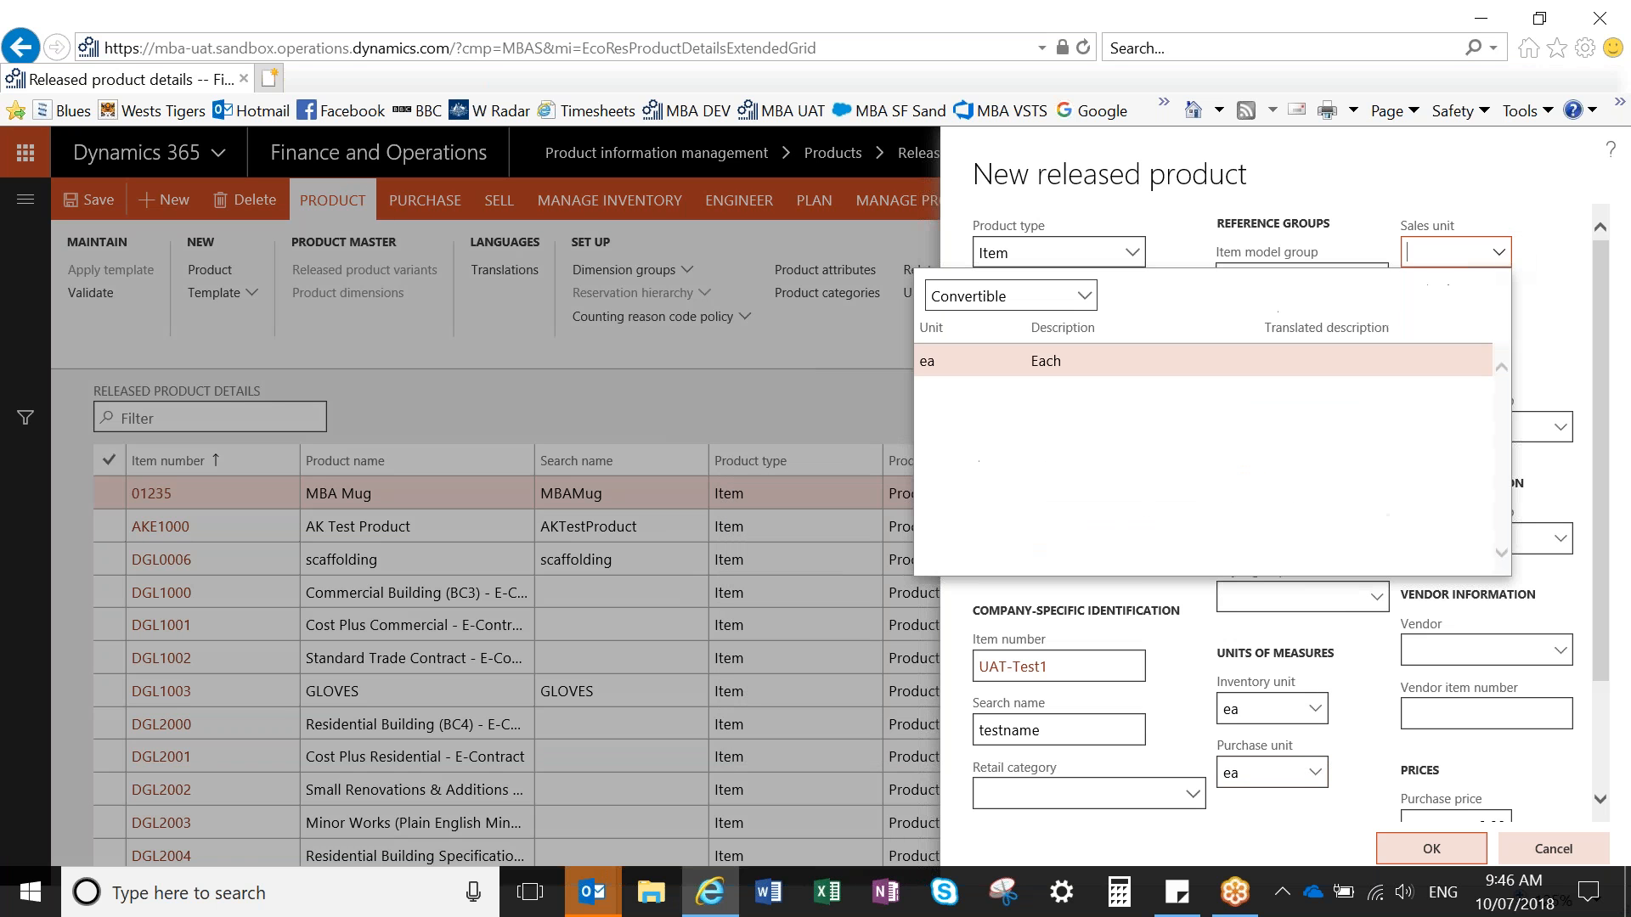
left_click(1061, 360)
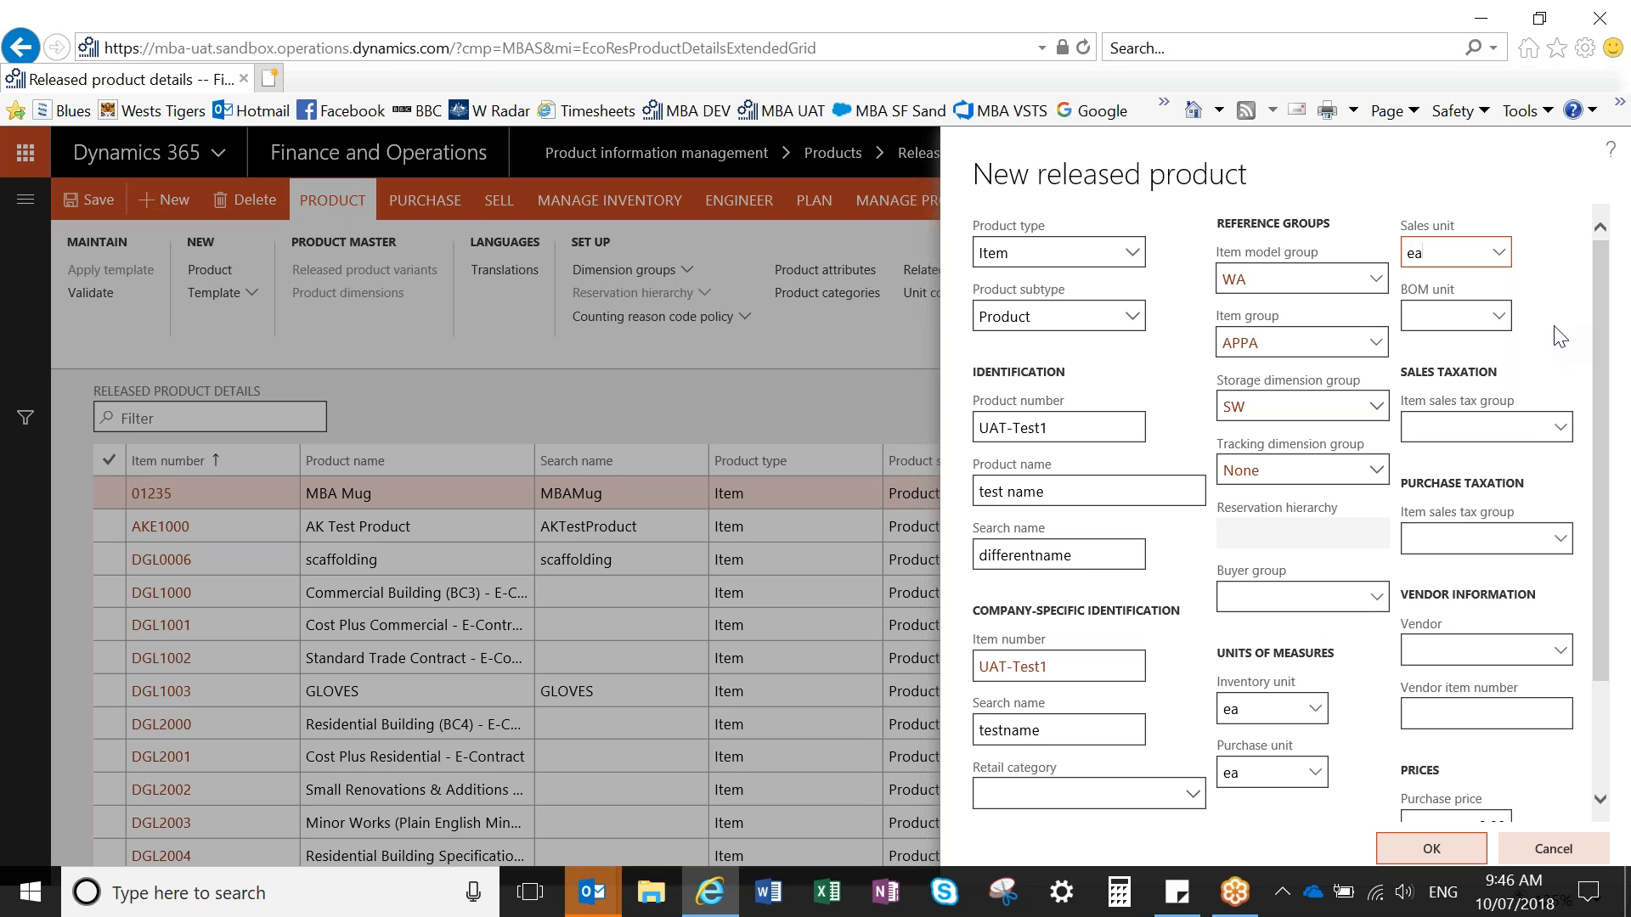
- Set the item sales tax group to GST for both sales taxation and purchase taxation
left_click(1562, 431)
left_click(1561, 431)
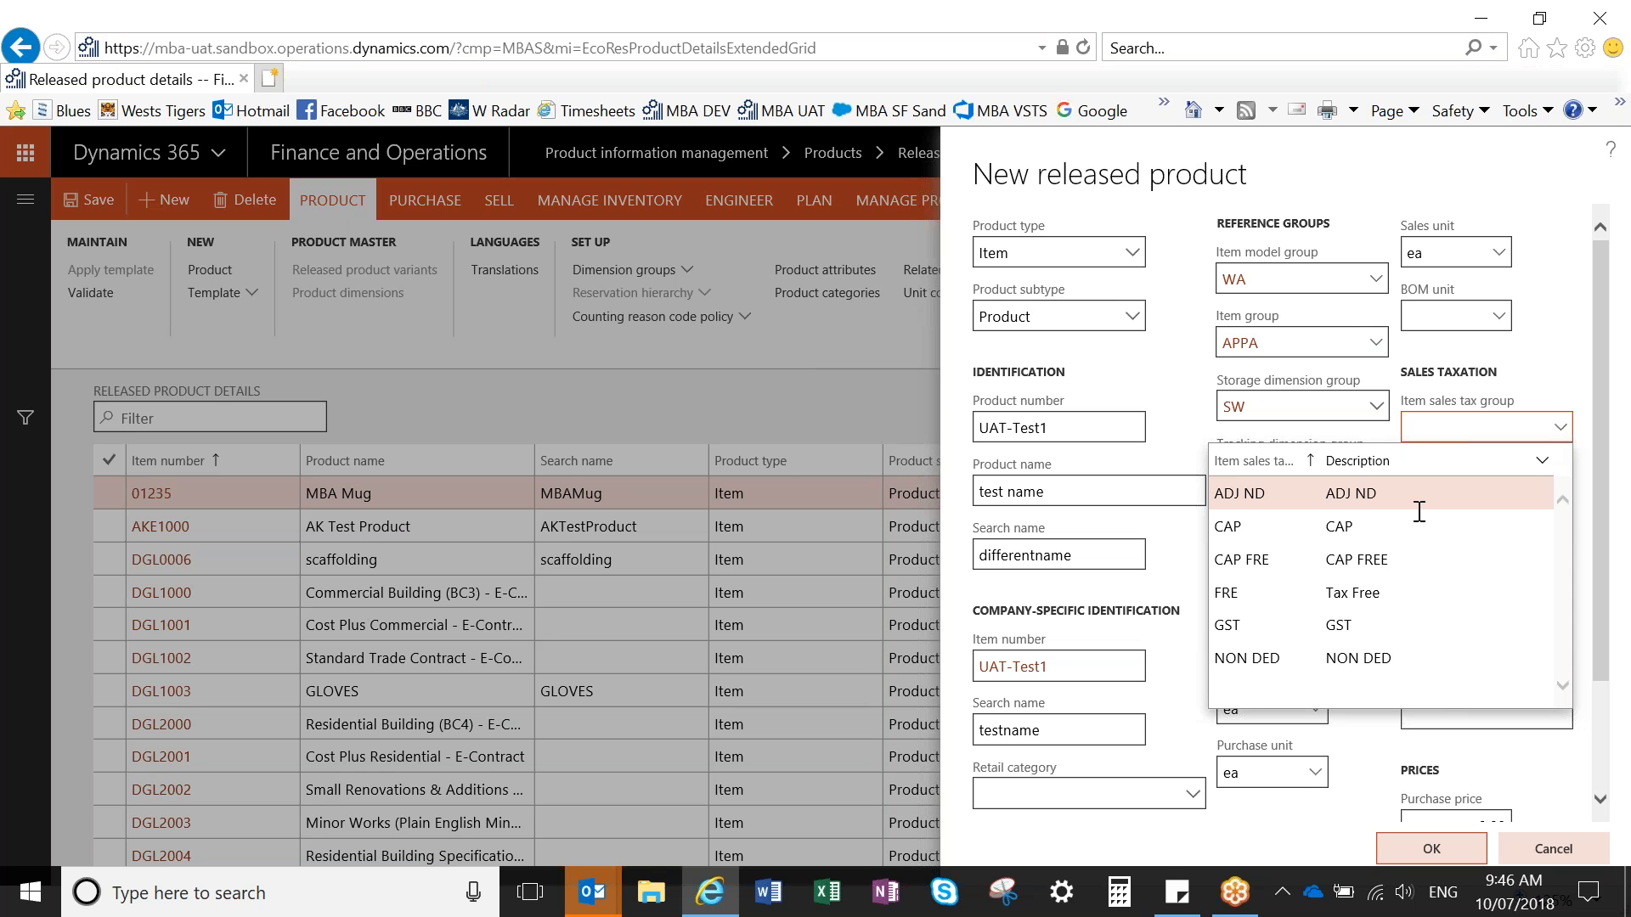
left_click(1376, 626)
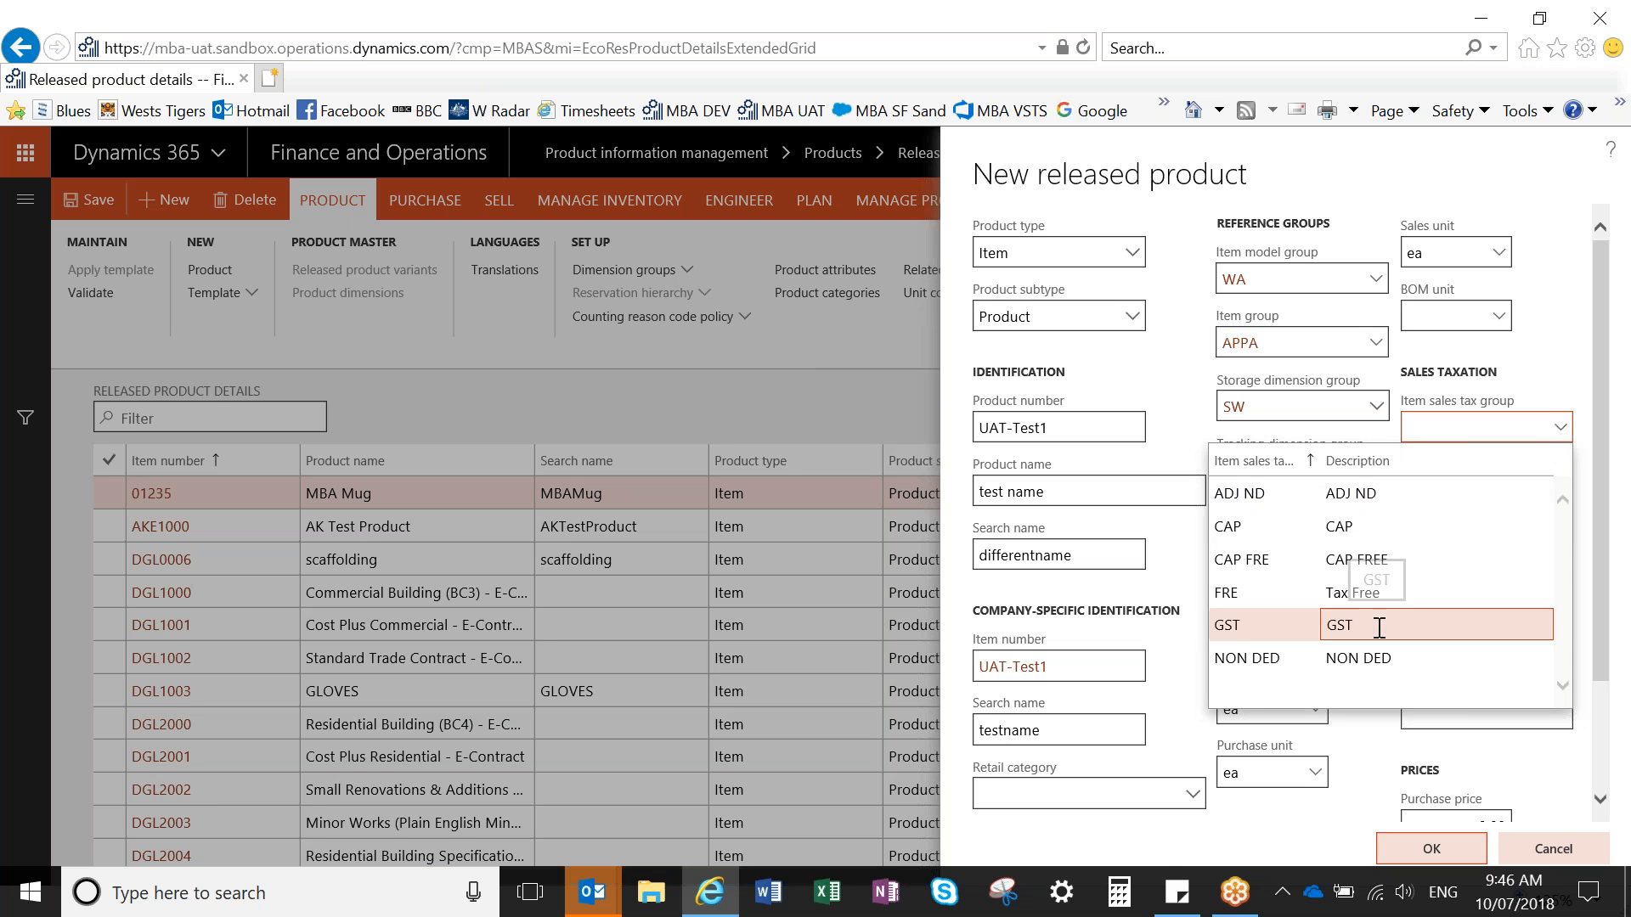
key("Return")
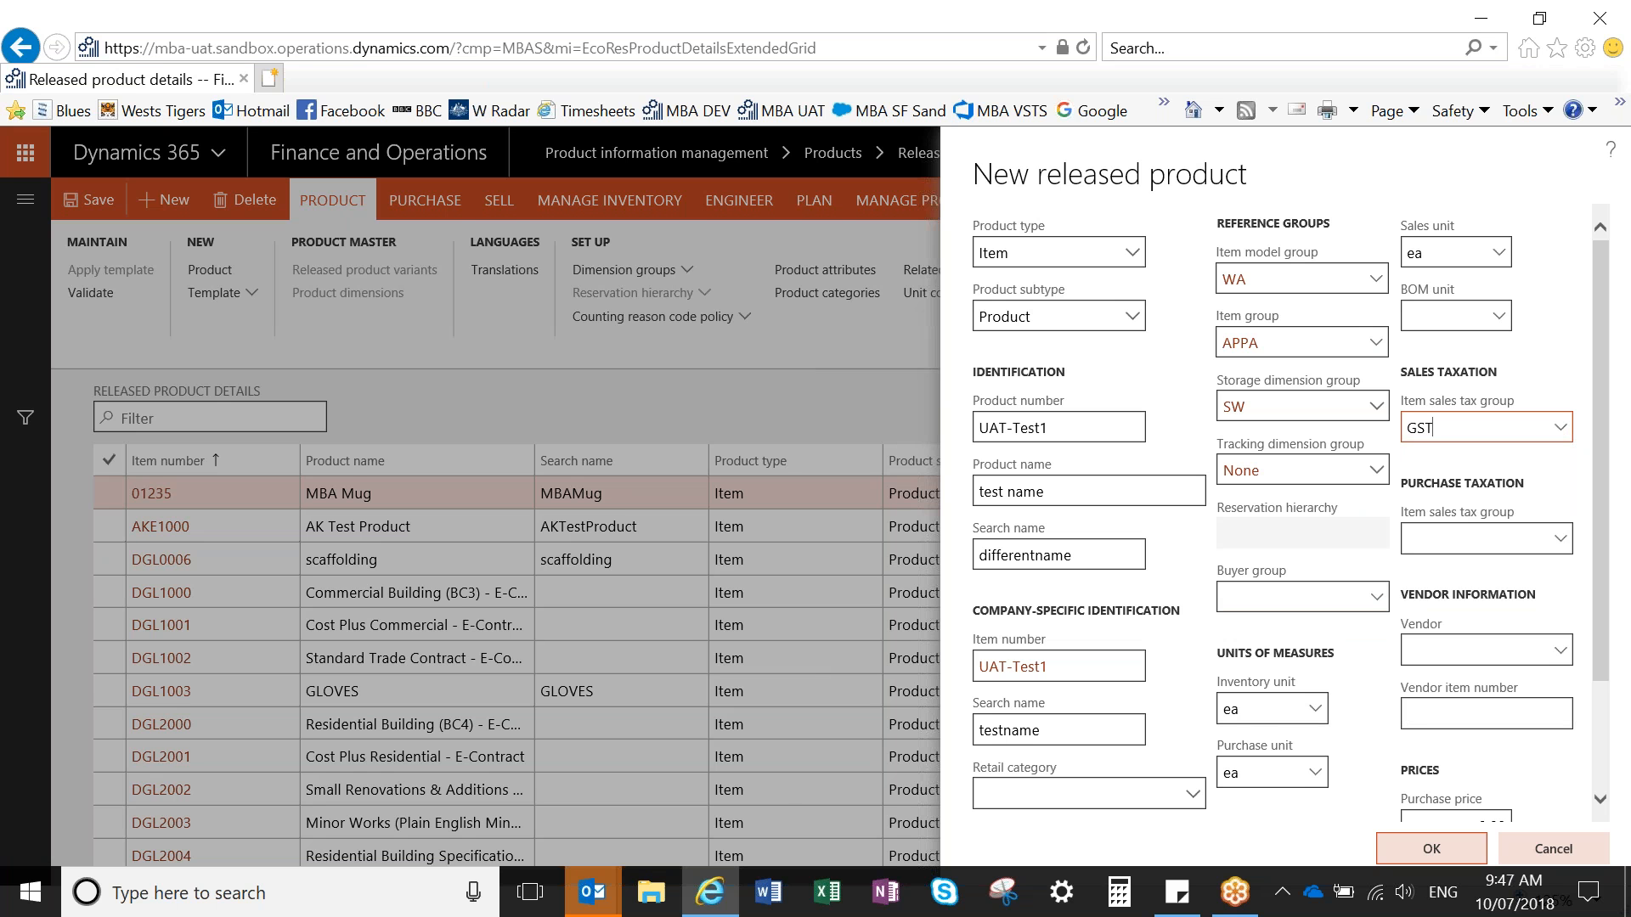
left_click(1562, 548)
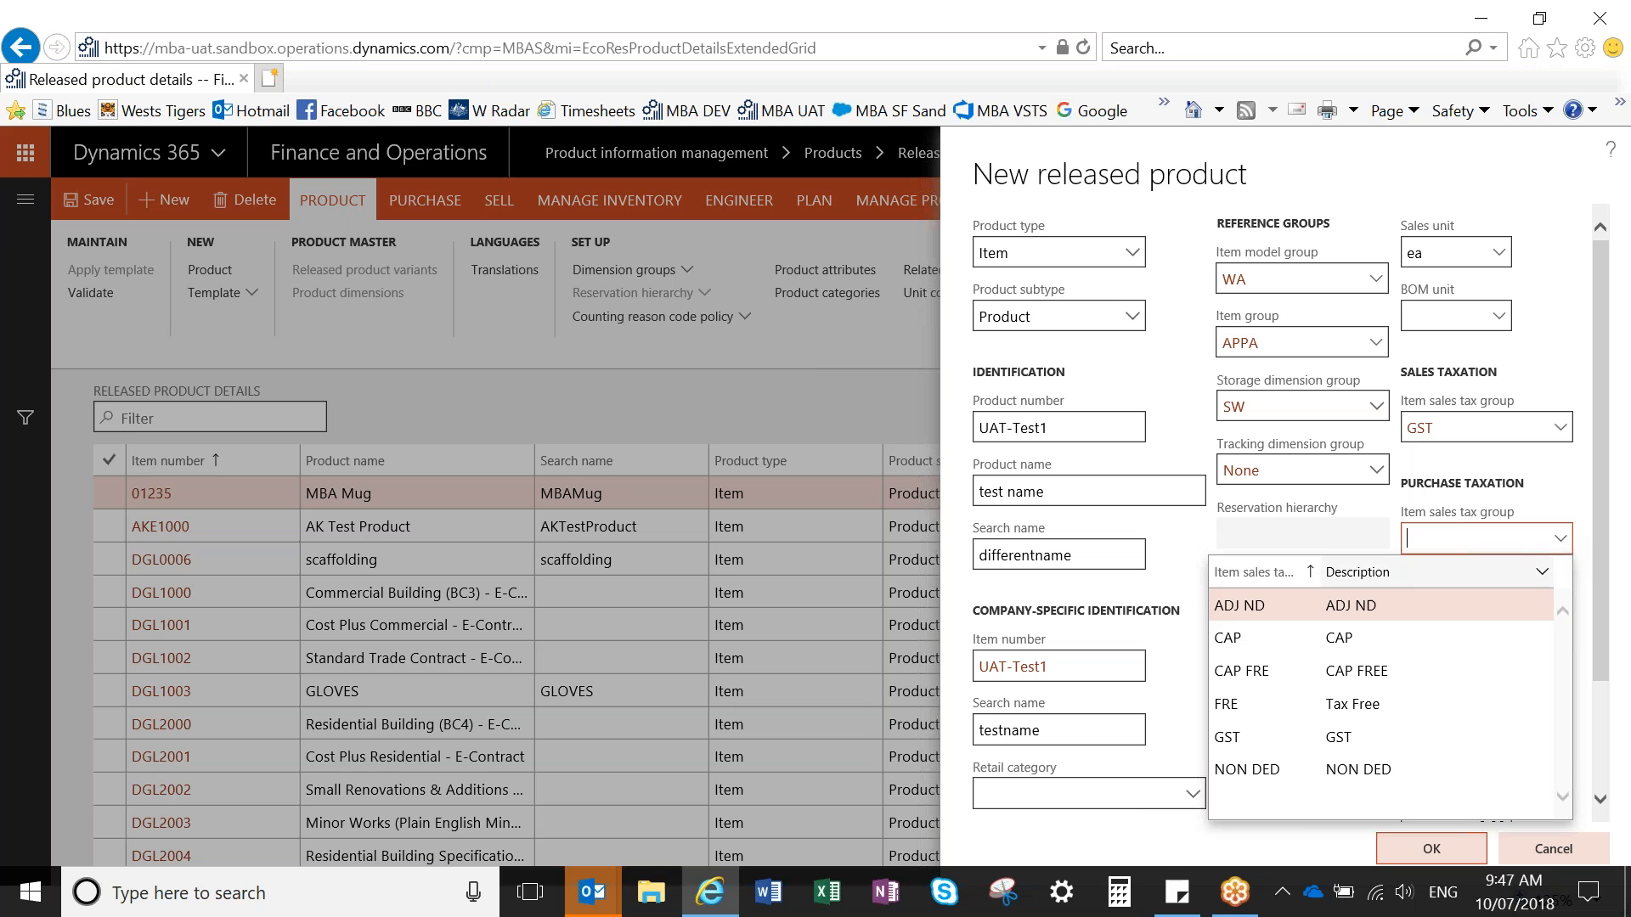
left_click(1340, 735)
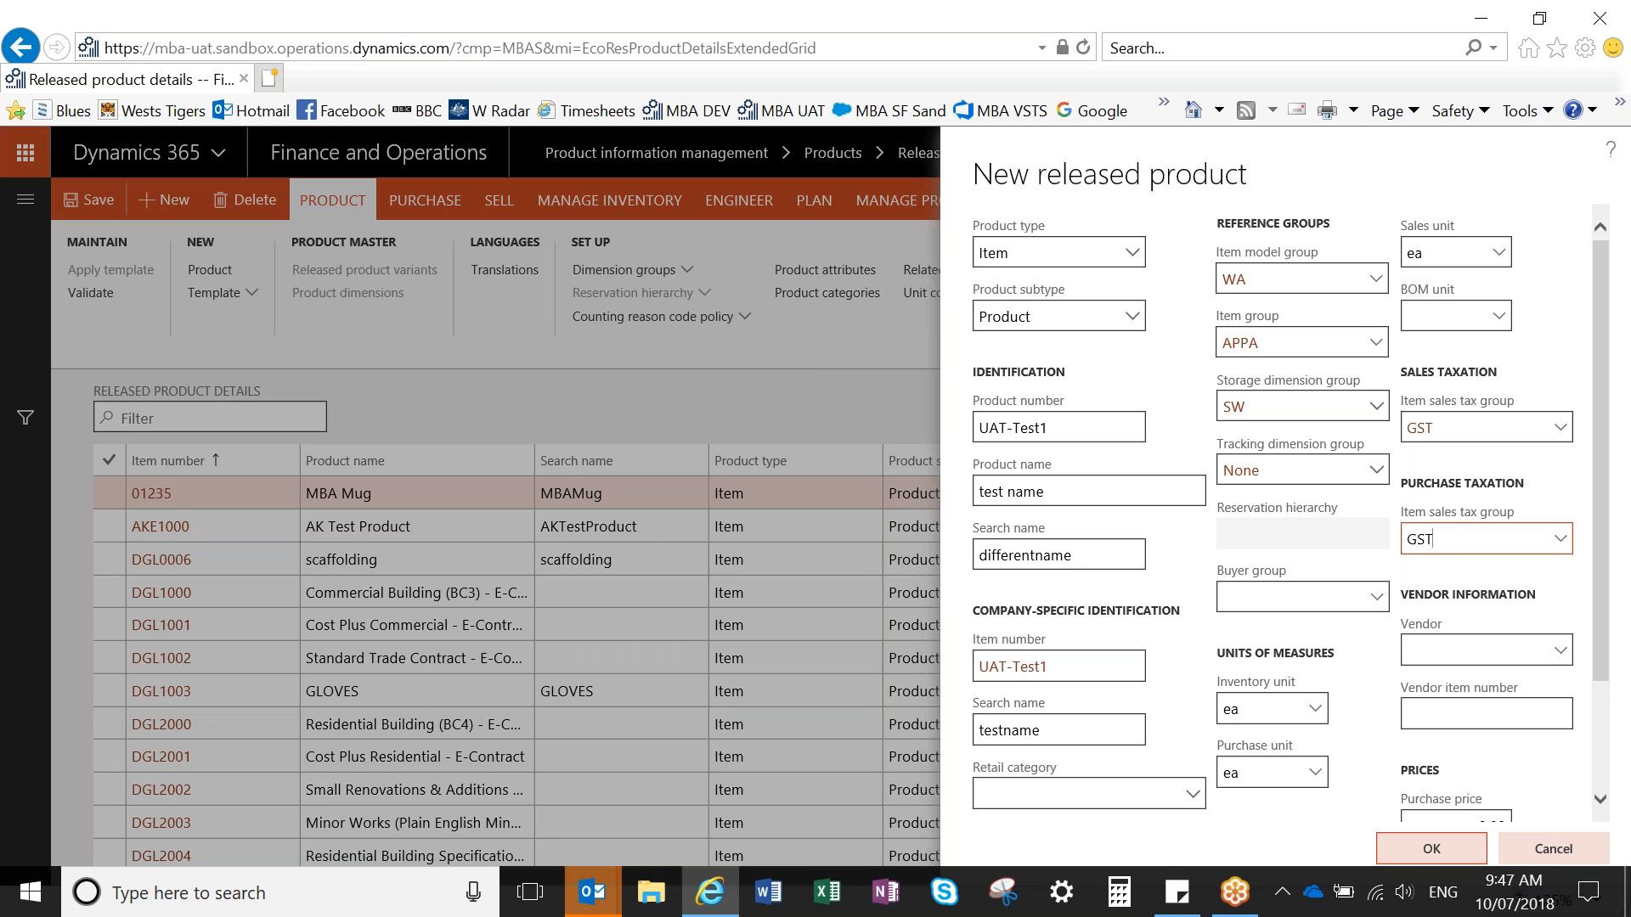
- Set the new product's purchase price to 50.00 and its sales price to 100.00
left_click_drag(1599, 577, 1494, 666)
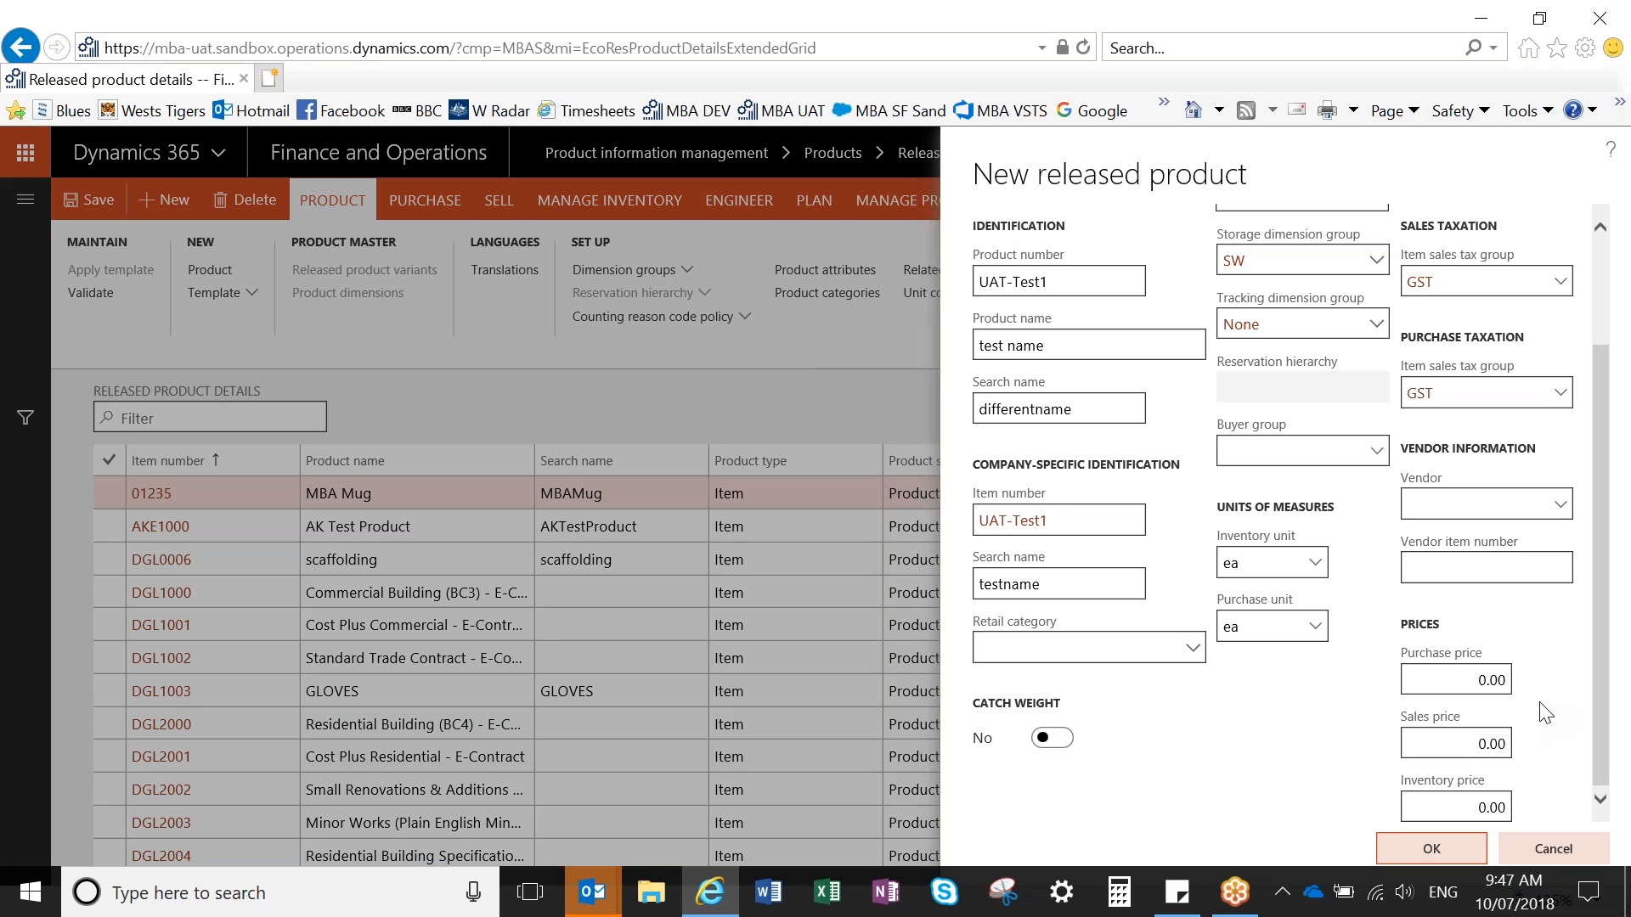
left_click(1468, 679)
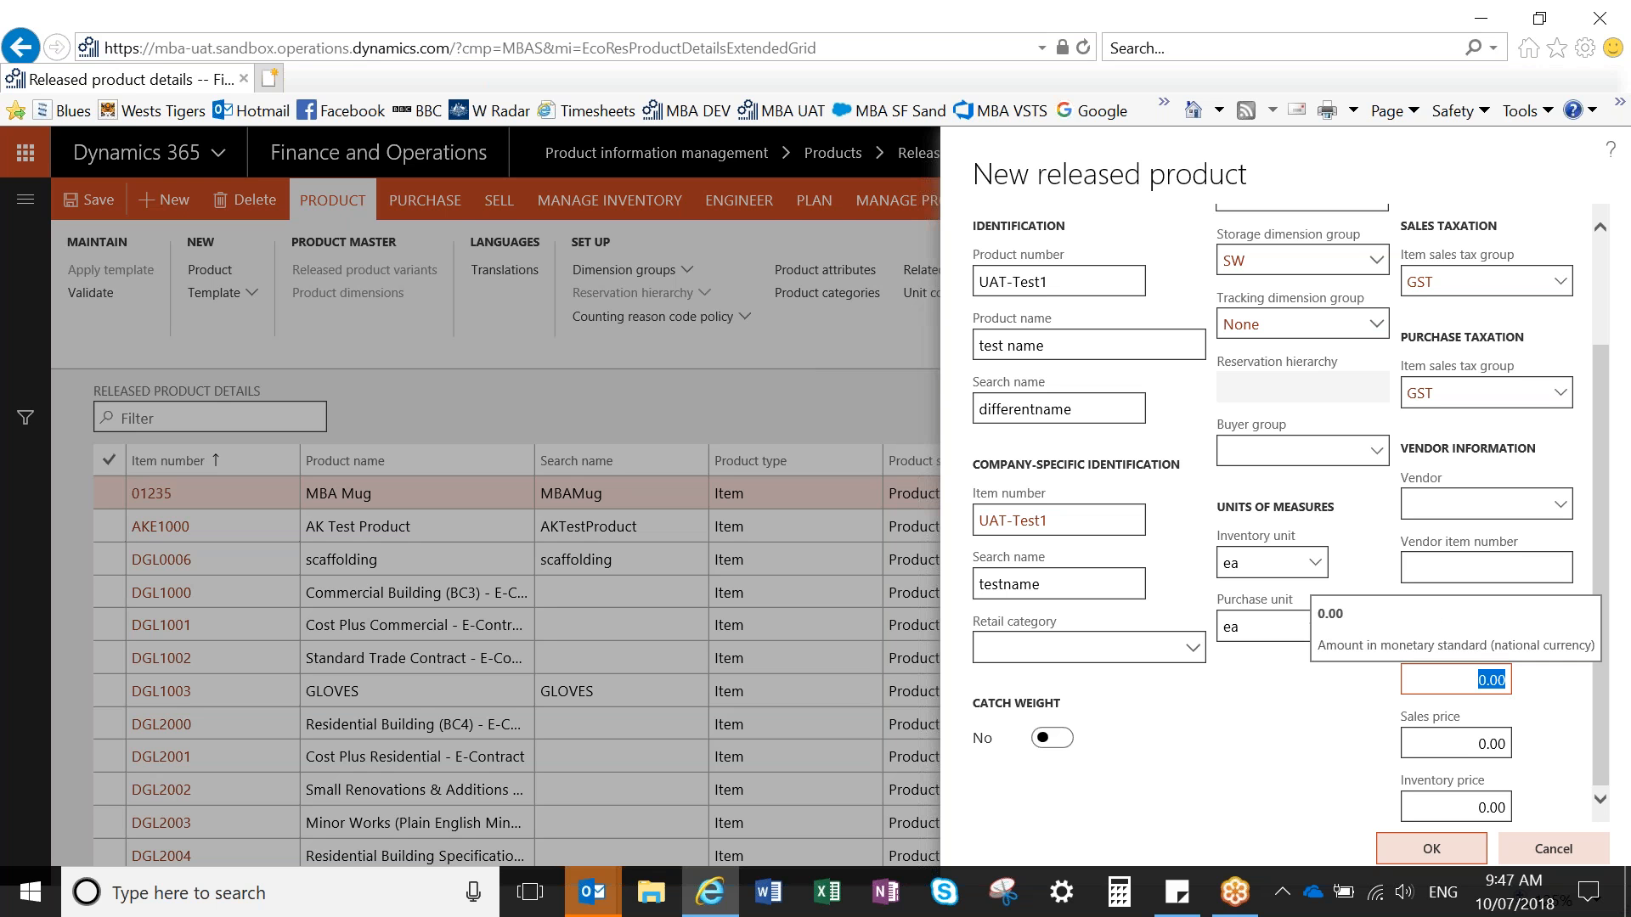
type("50")
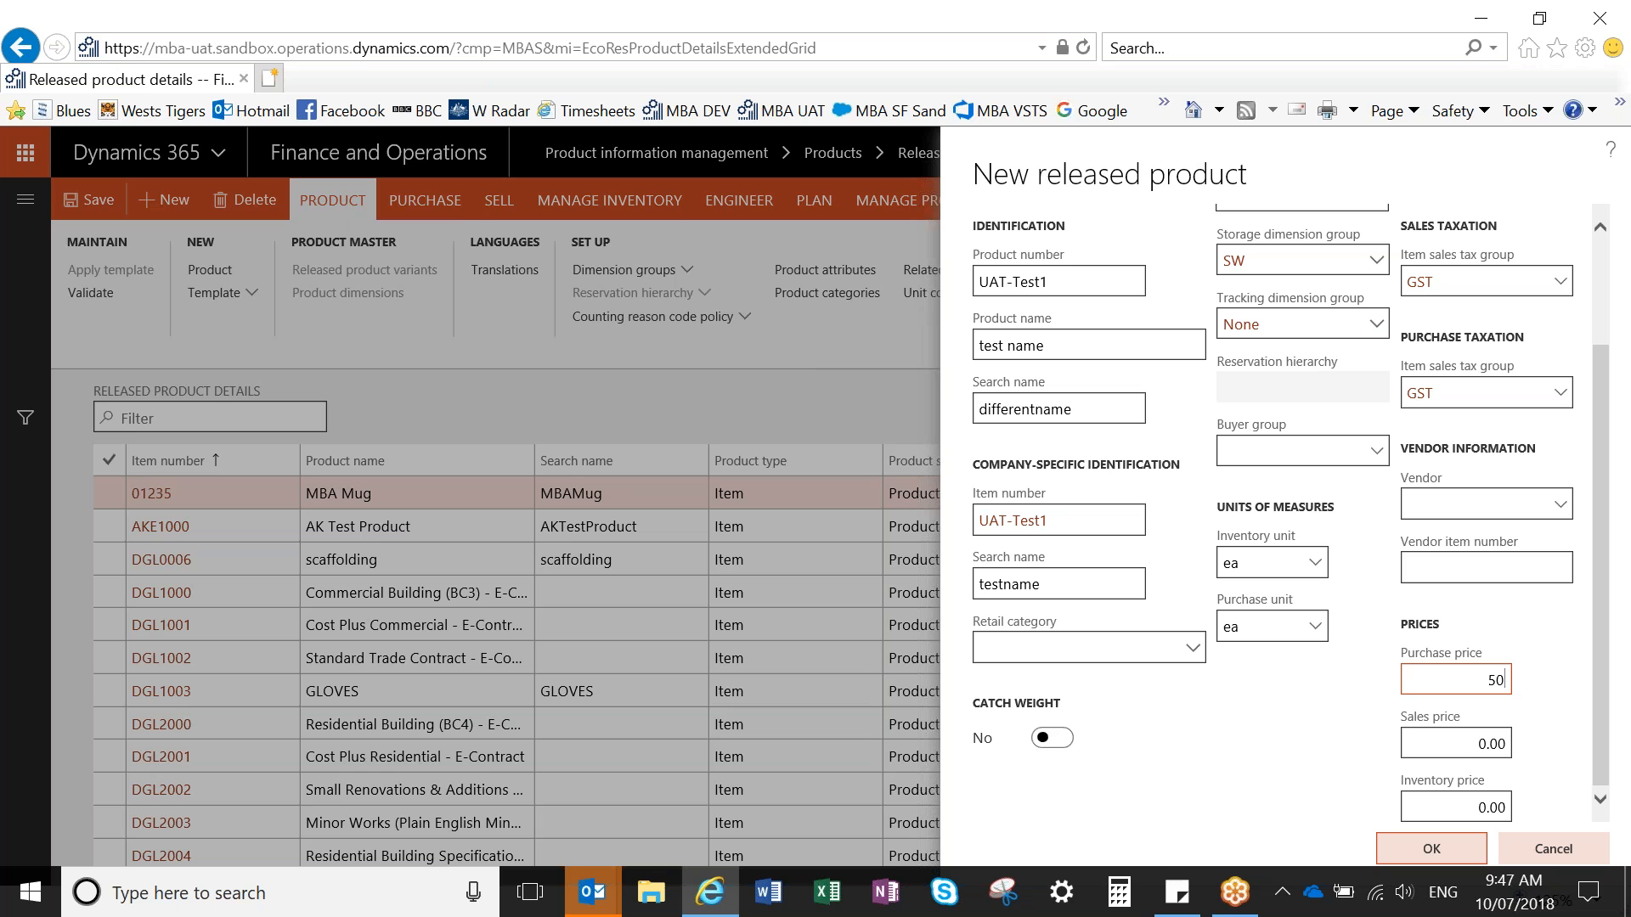
key("Tab")
type("1")
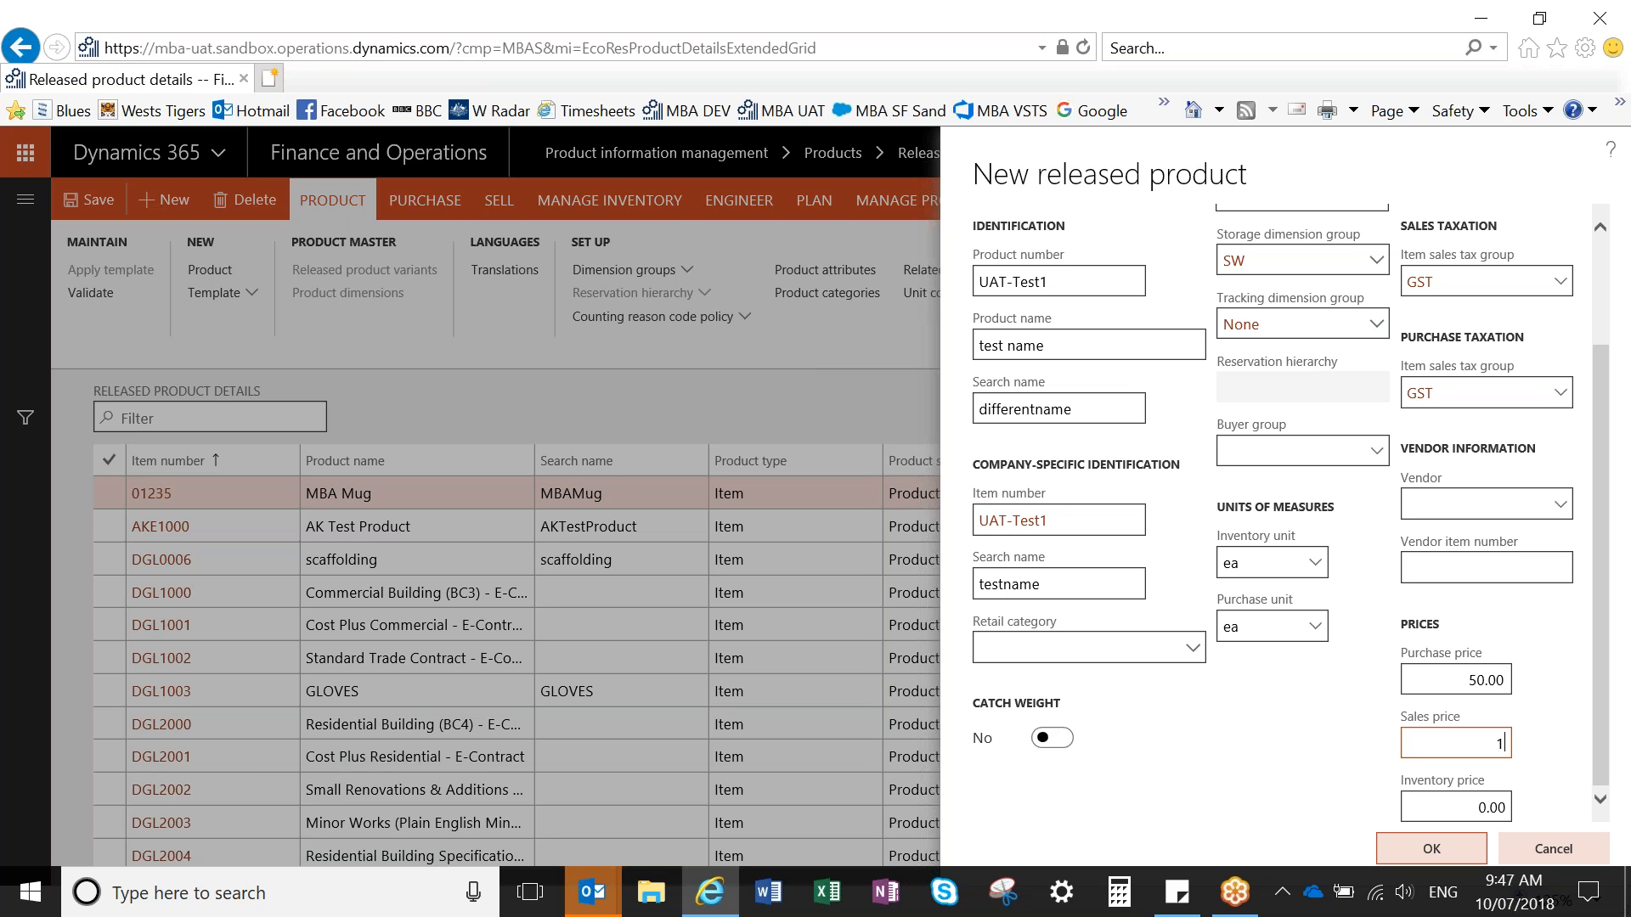
key("Tab")
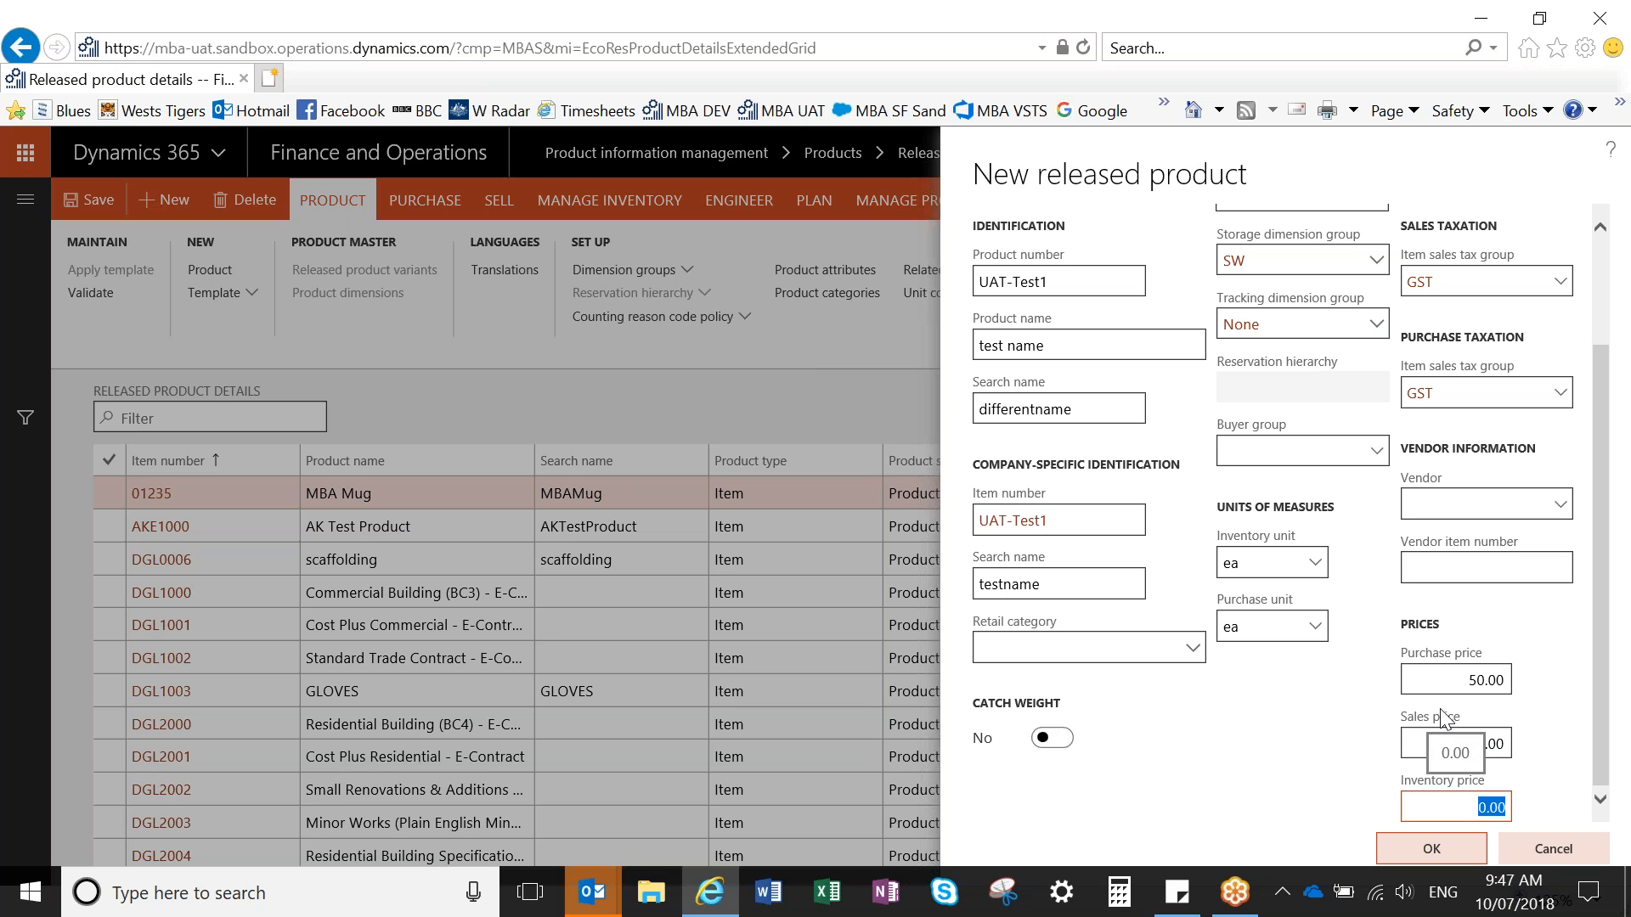
- Close the Outlook reminder window without leaving the new product form
left_click(597, 893)
mouse_move(721, 808)
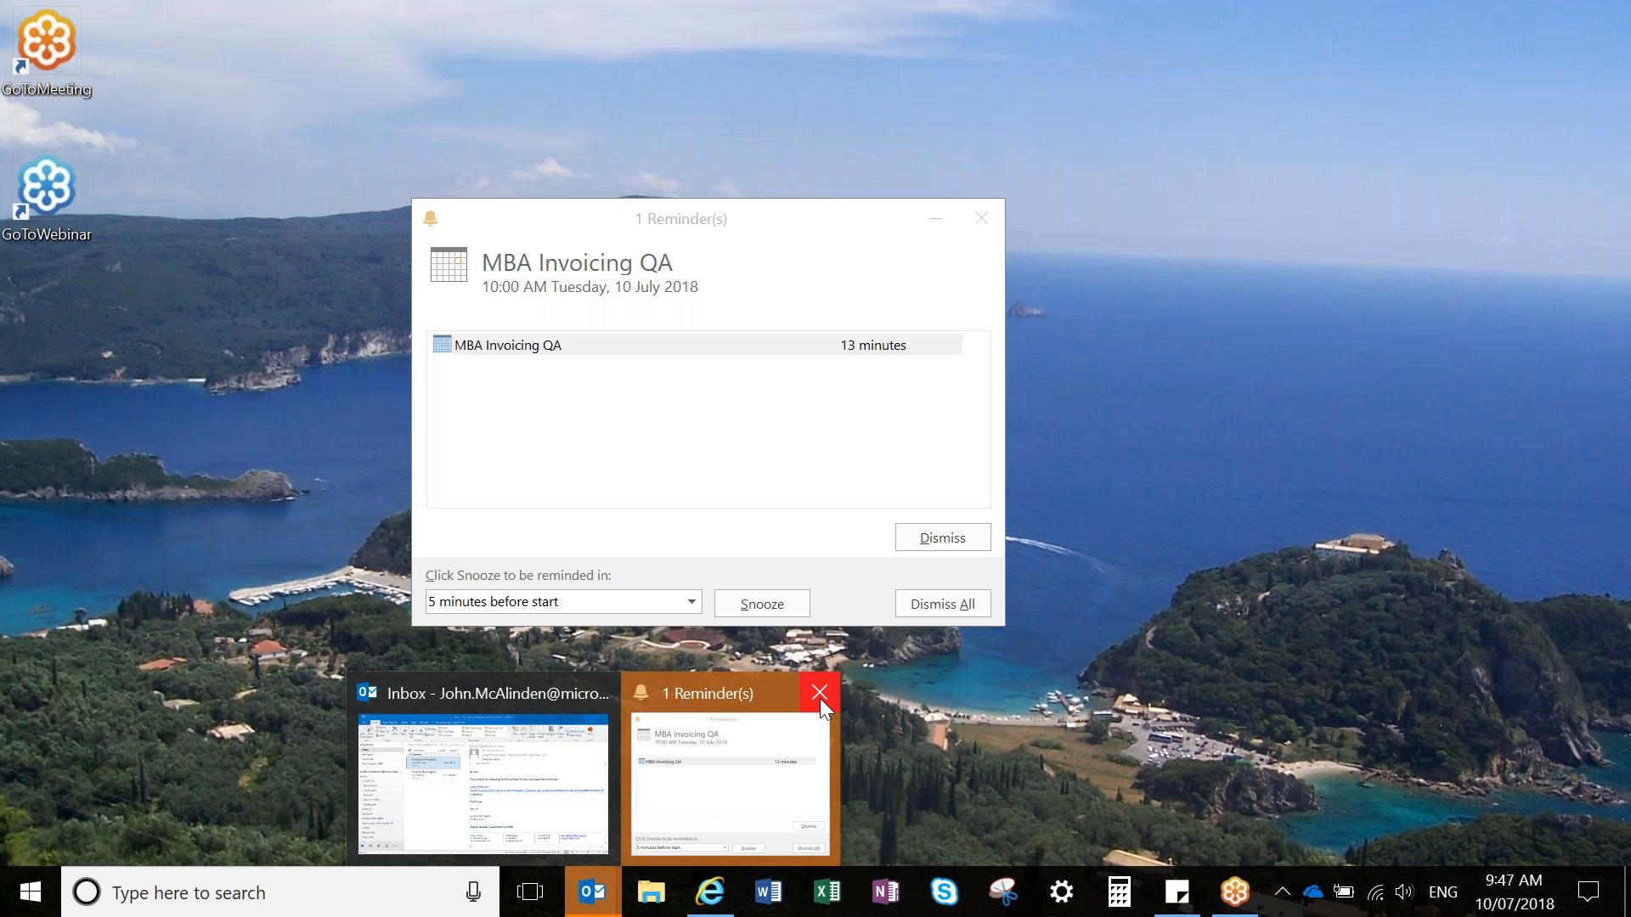
left_click(819, 698)
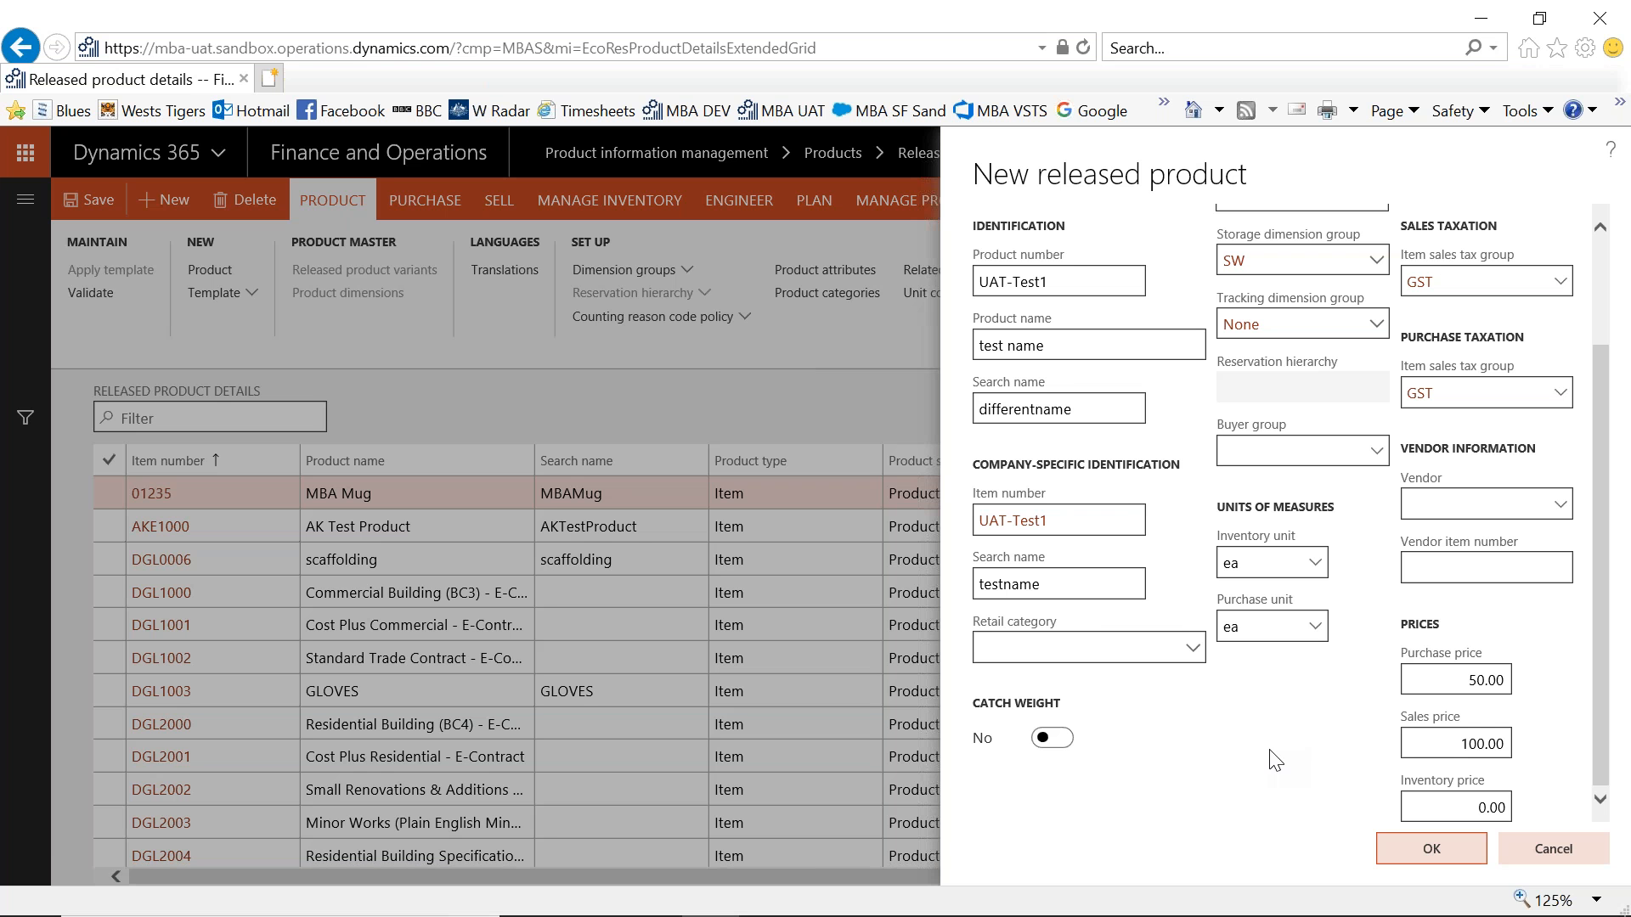
- Create the released product and set its default LineOfBusiness financial dimension to SF (Safety)
left_click(1429, 858)
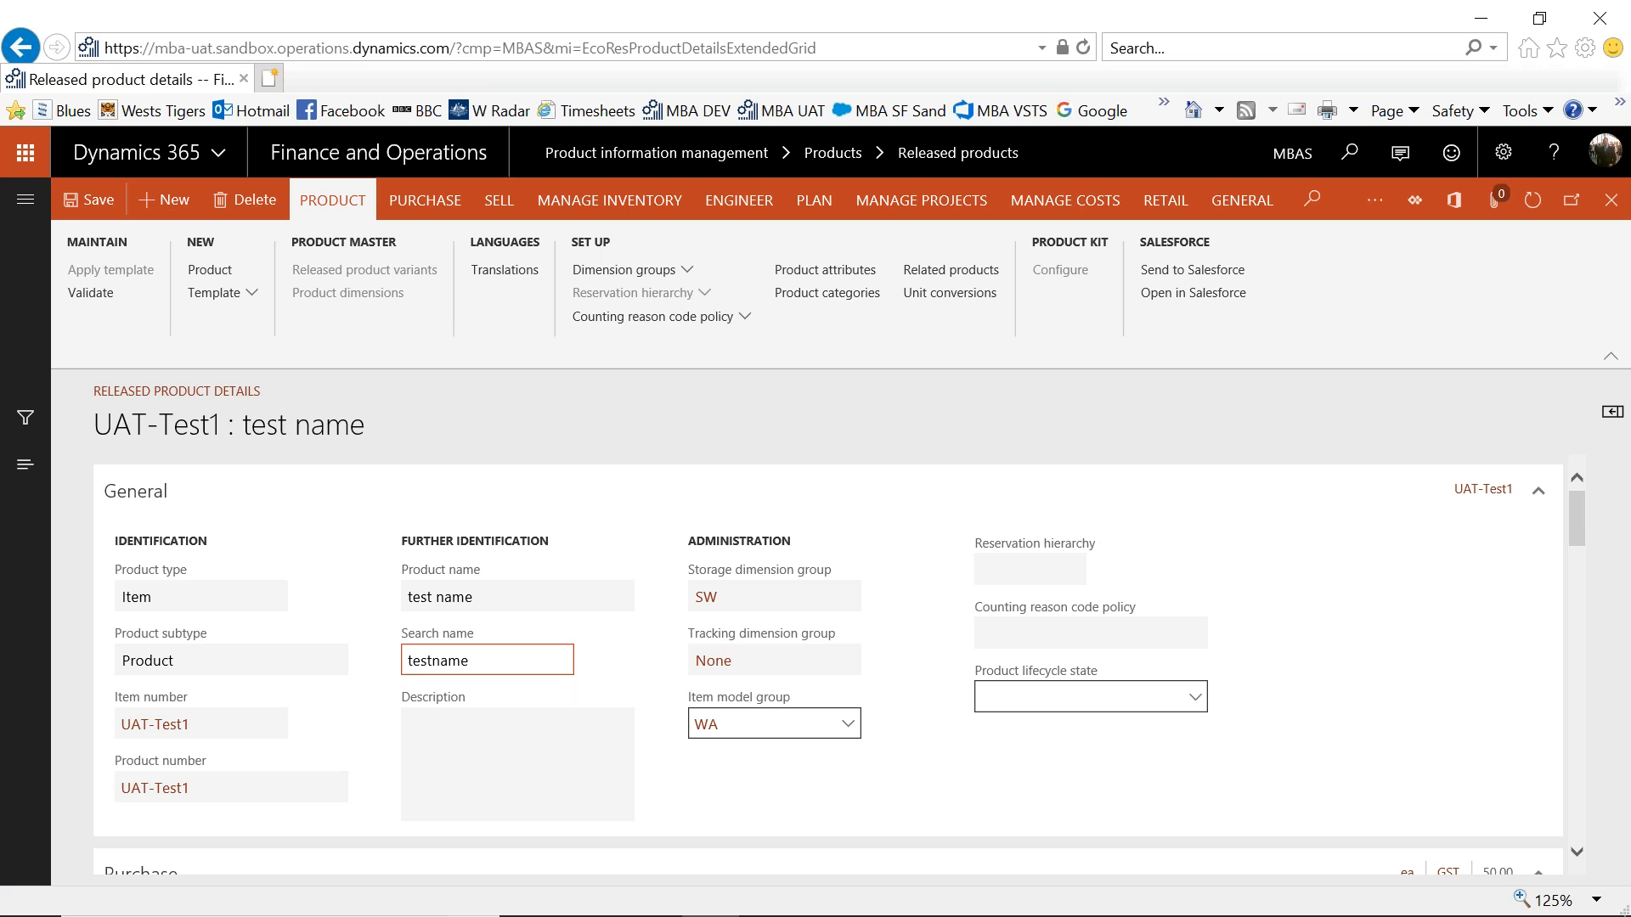
left_click_drag(1577, 520, 1575, 742)
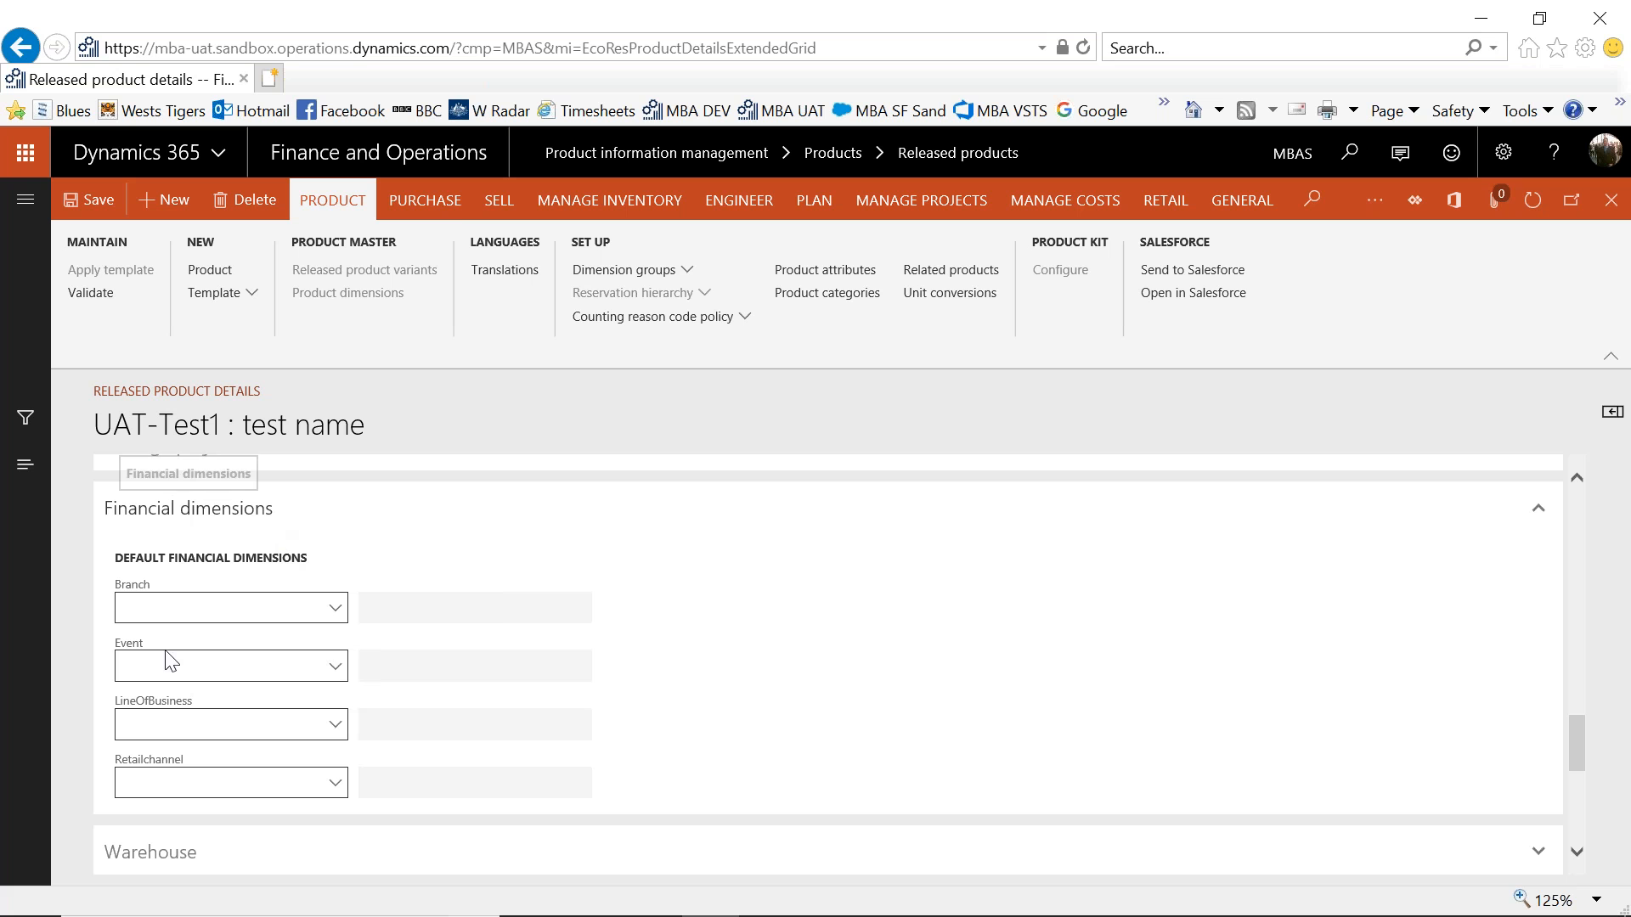
left_click(344, 732)
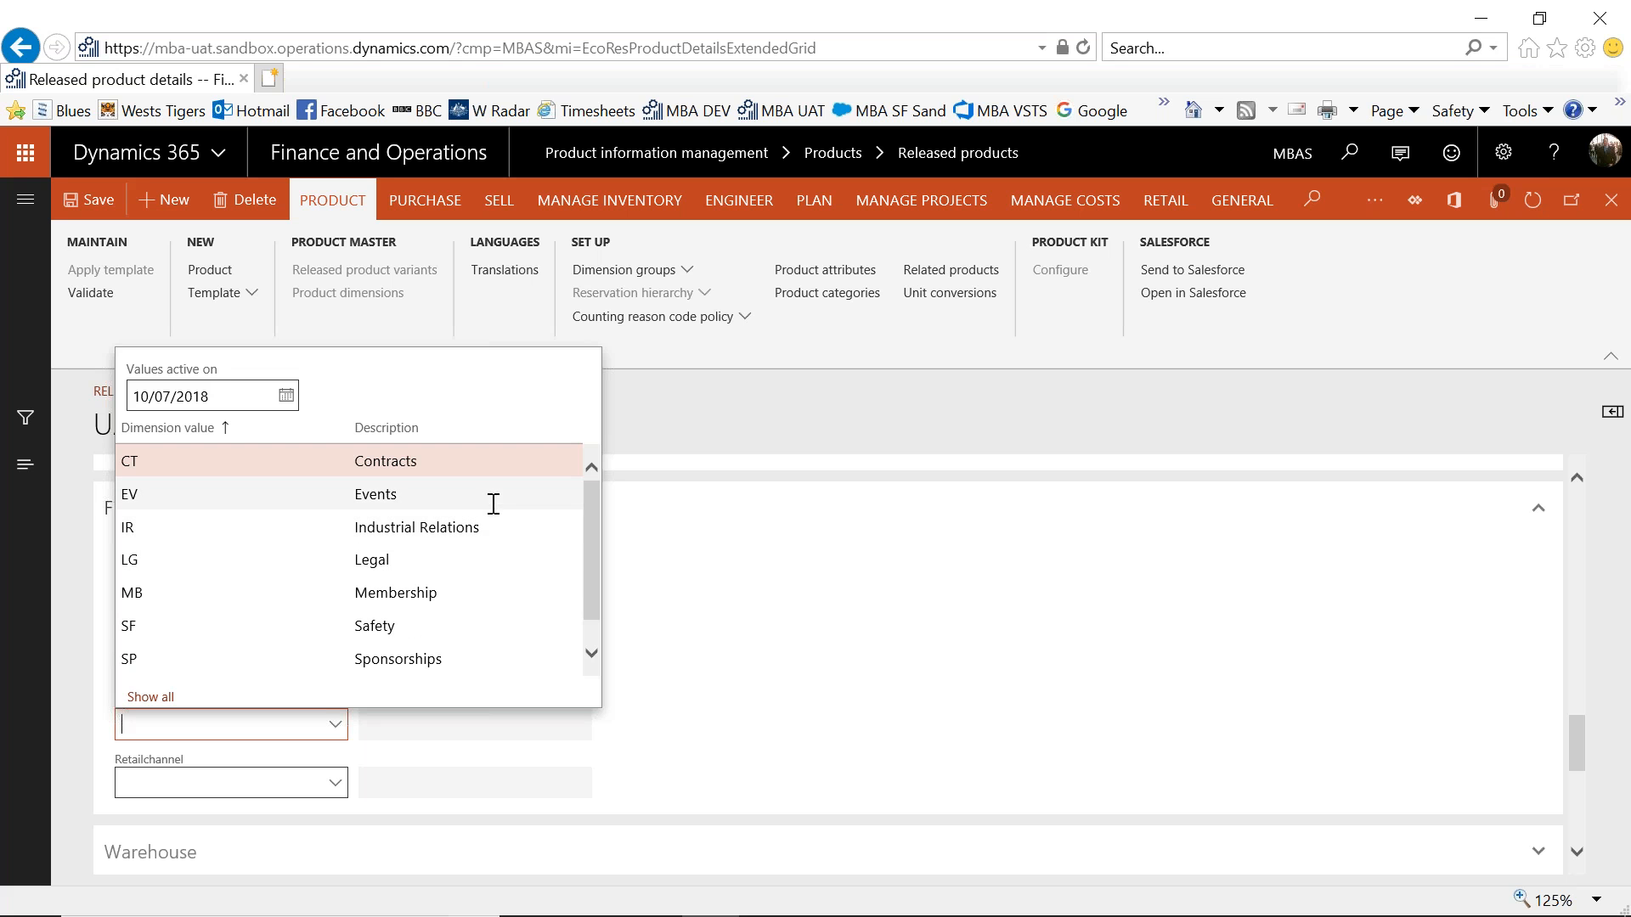
left_click(434, 633)
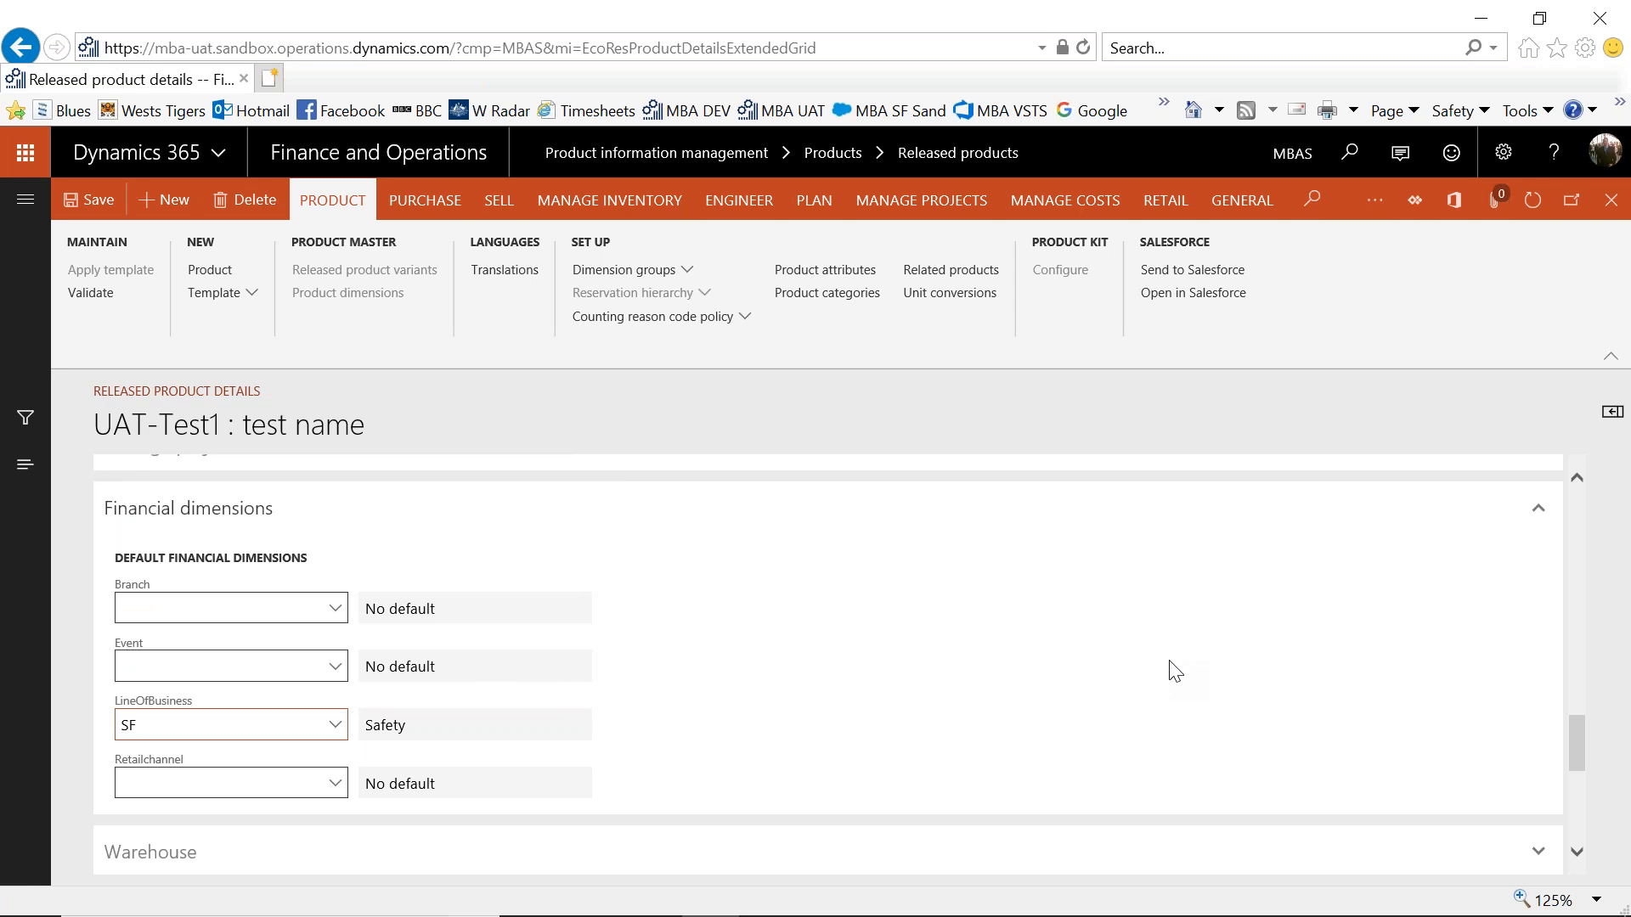
- Set Subscription item to No and Event to Yes in the product's Salesforce settings, and save the product
left_click_drag(1577, 732, 1594, 817)
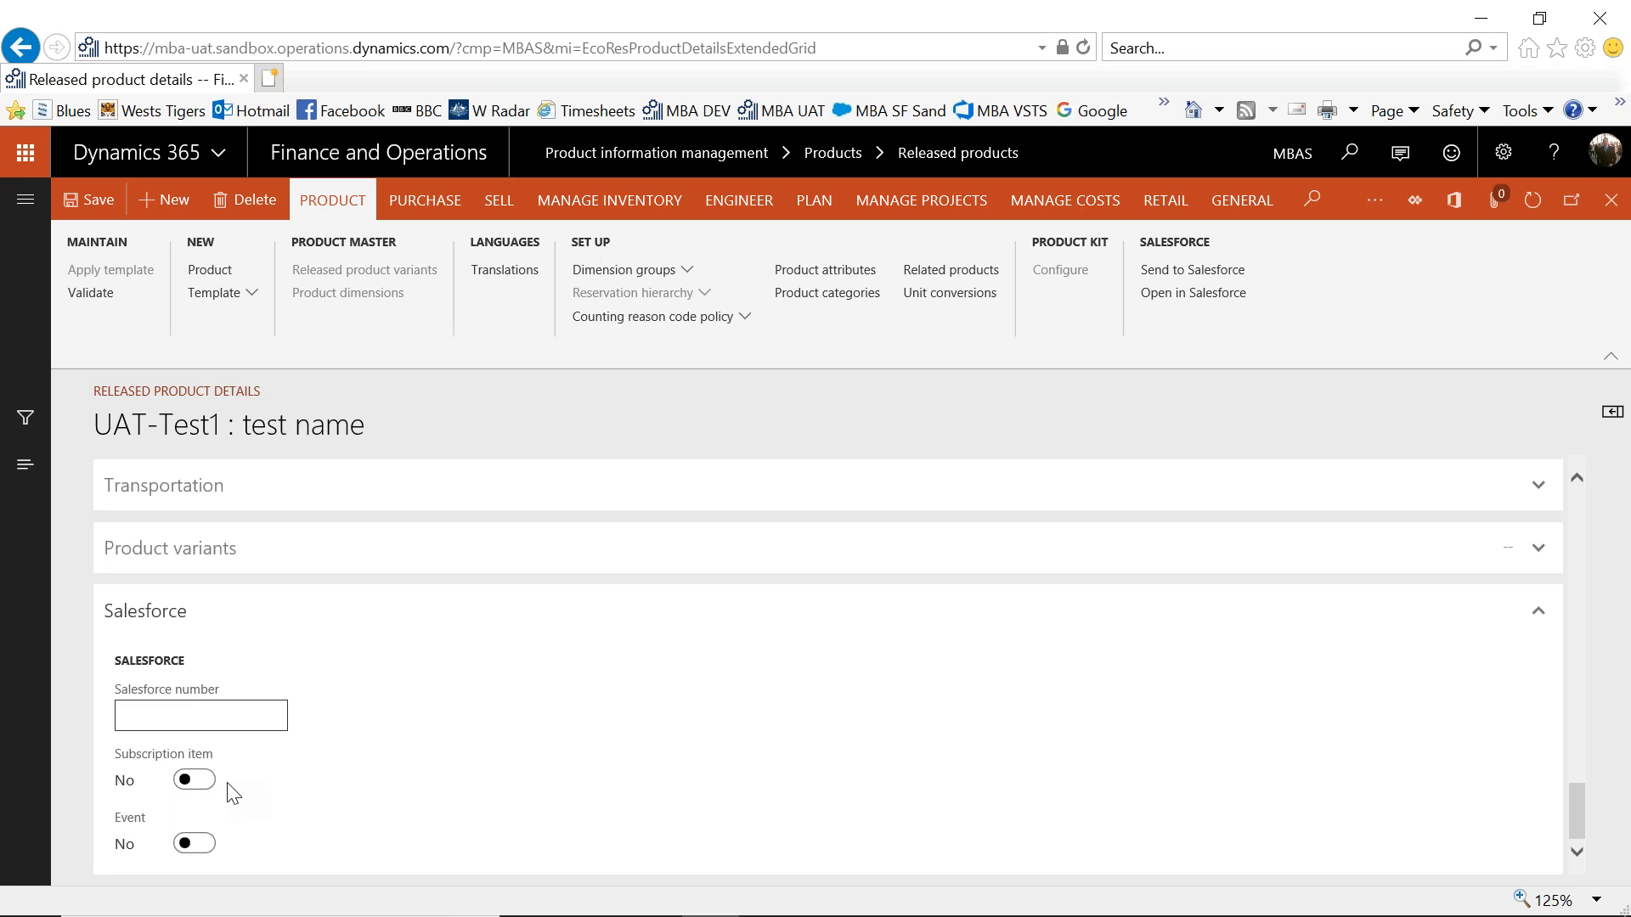
left_click(205, 781)
left_click(198, 843)
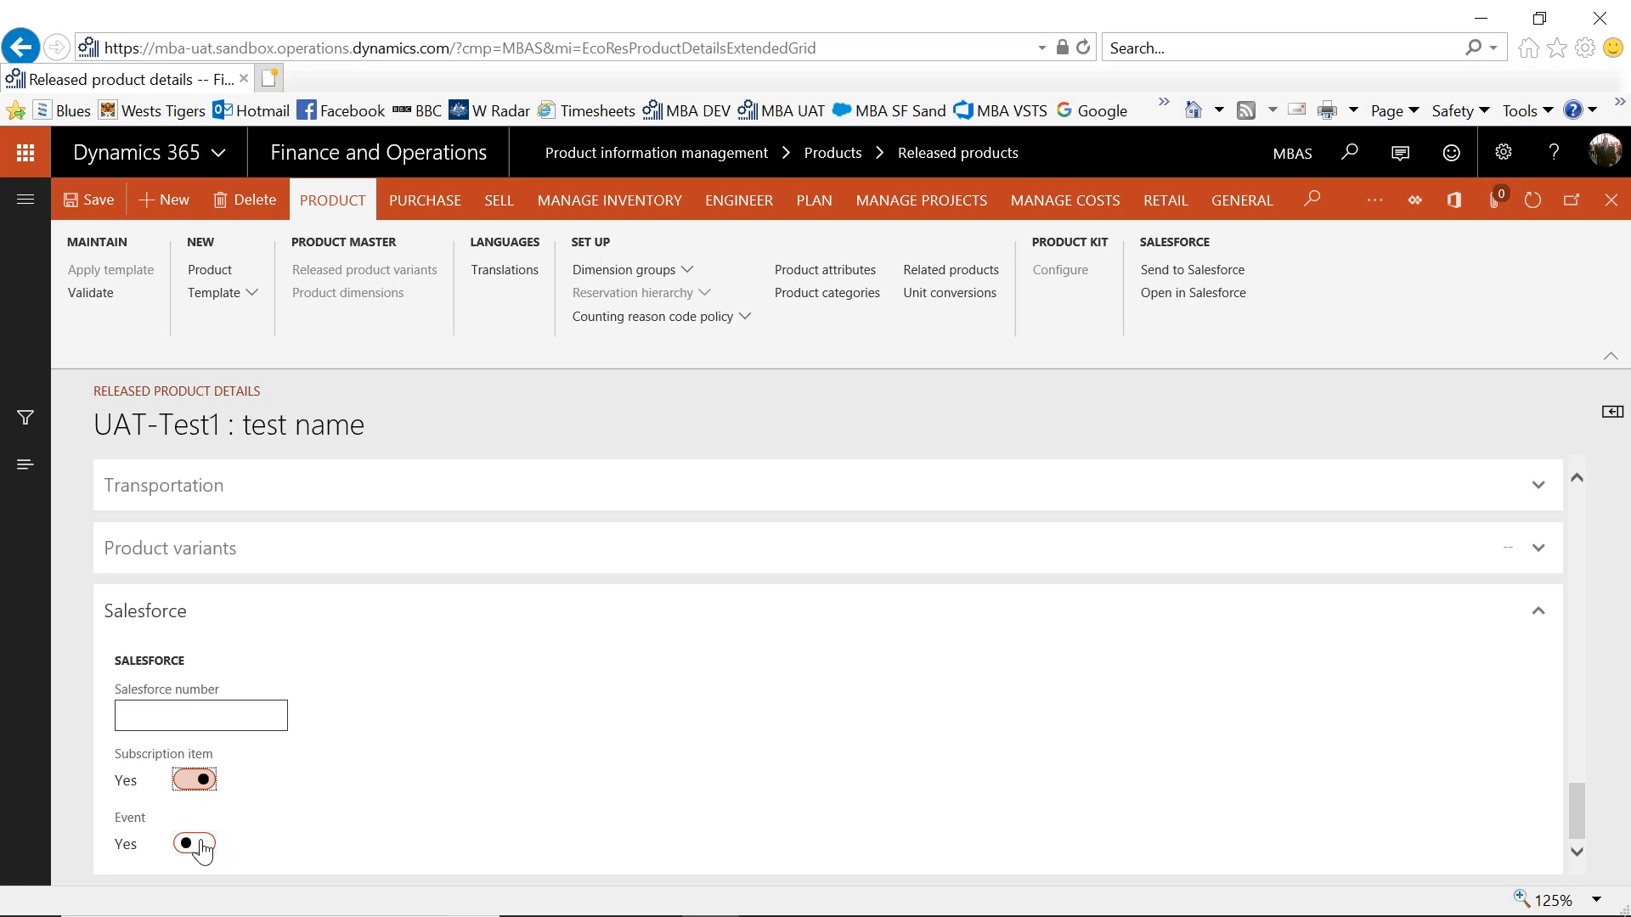
left_click(195, 779)
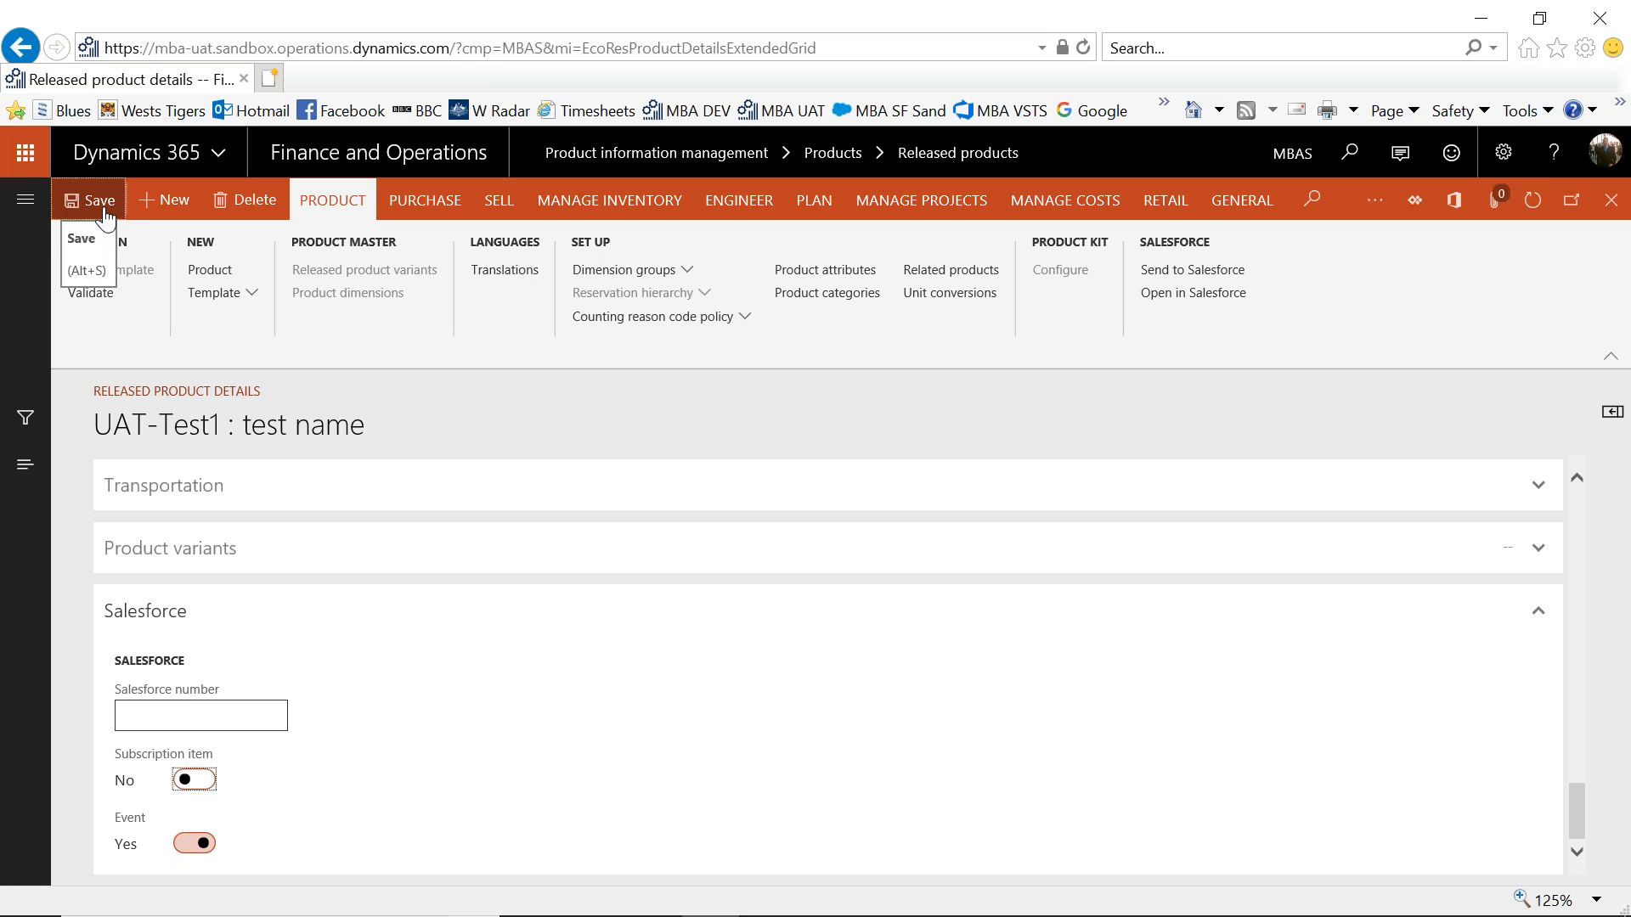
left_click(89, 200)
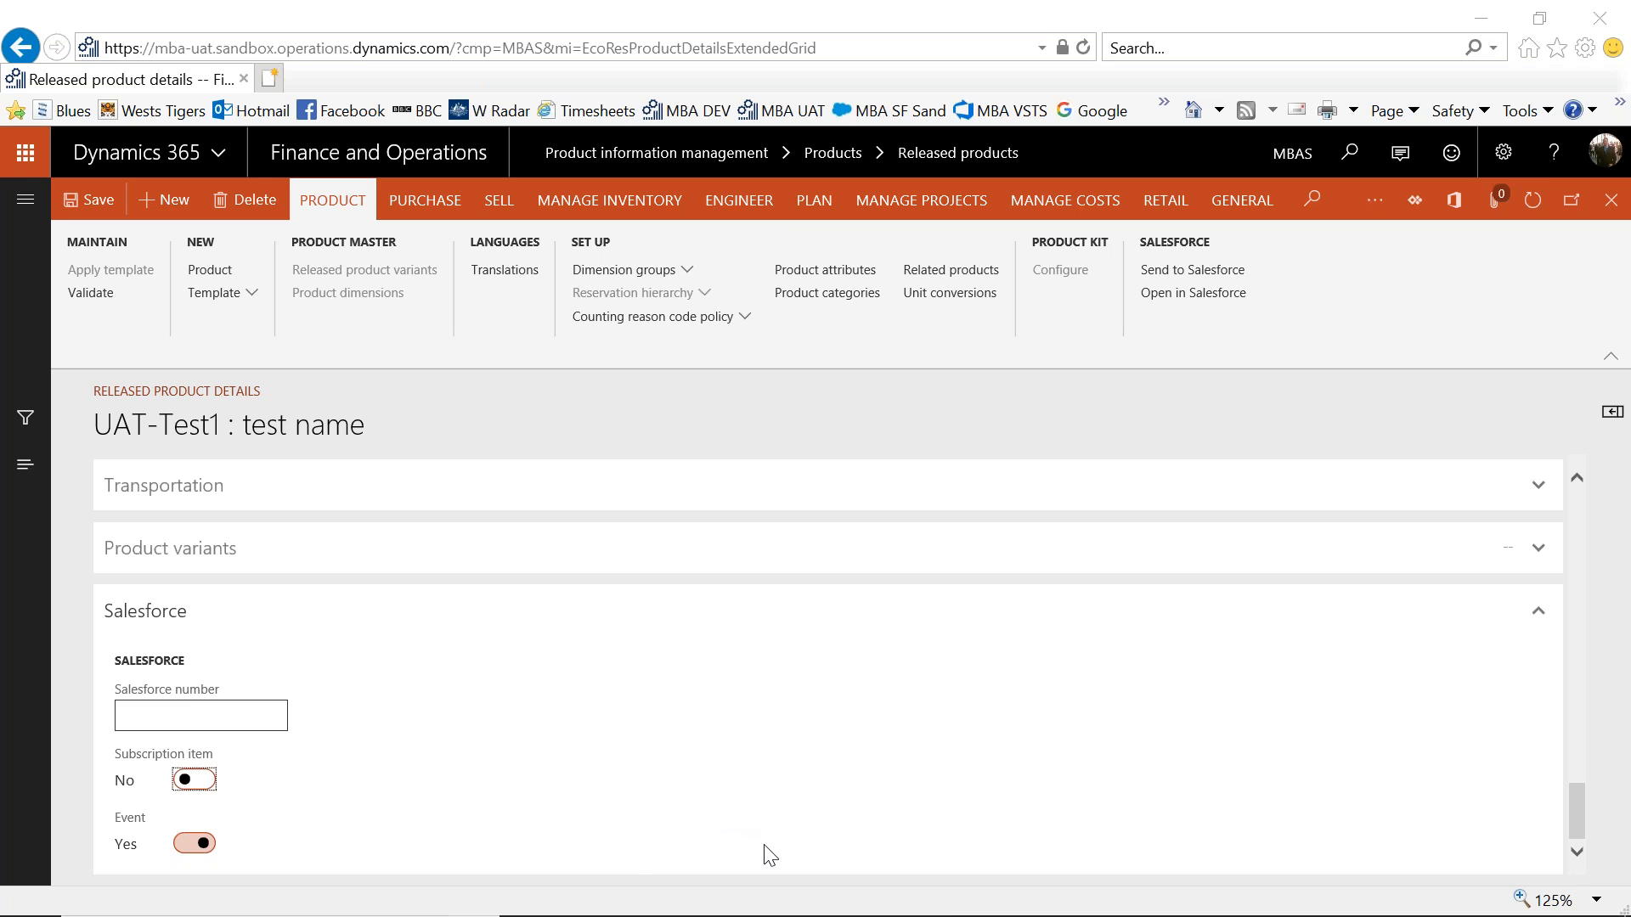
mouse_move(879, 888)
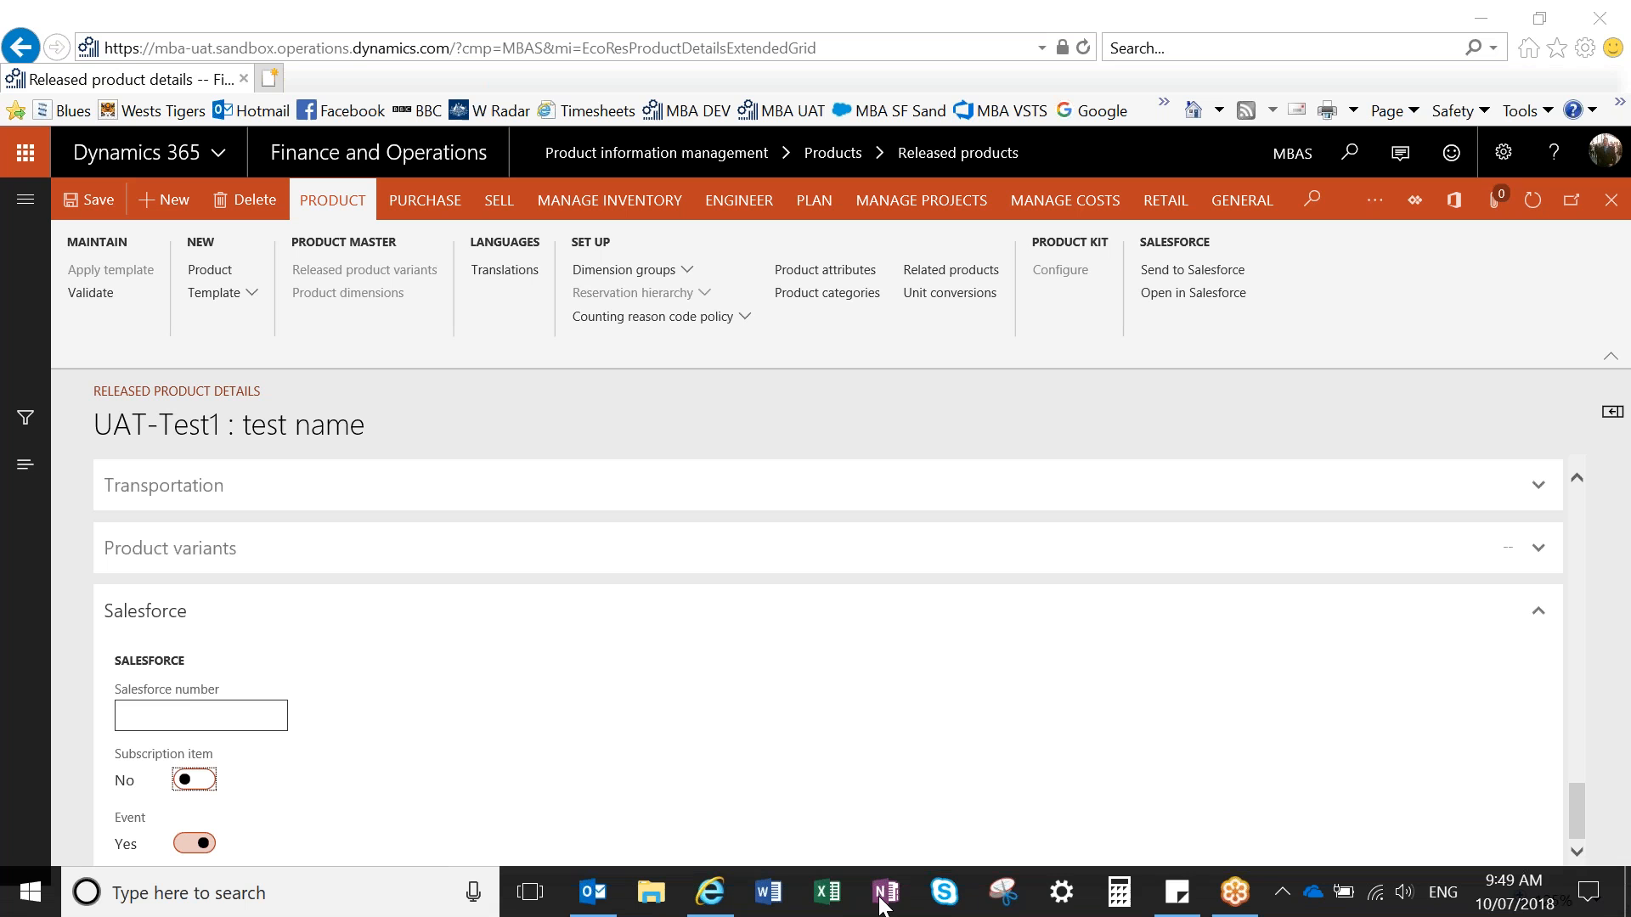